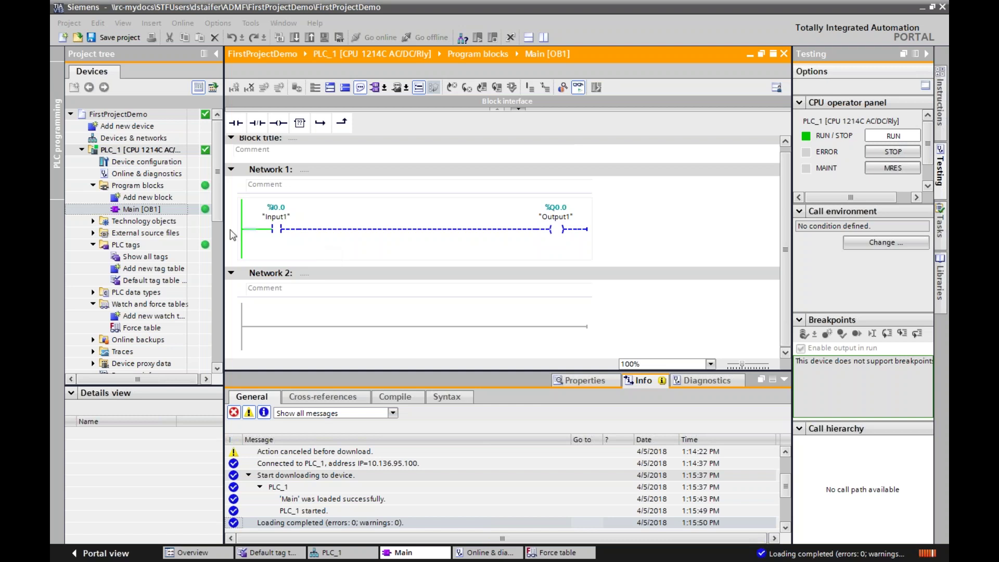
Step: Add a new watch table to PLC_1's watch and force tables
click(93, 245)
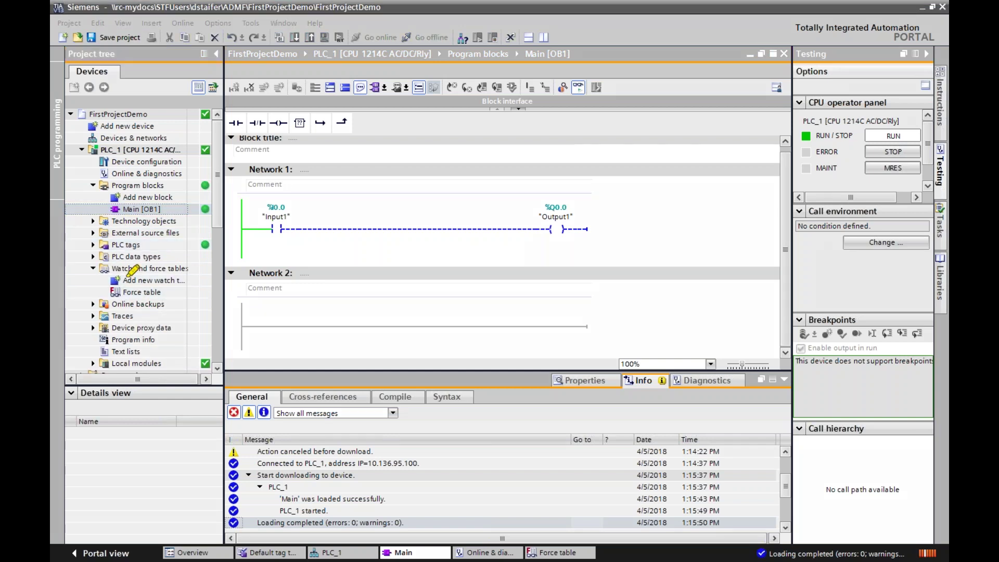
drag(101, 268, 190, 269)
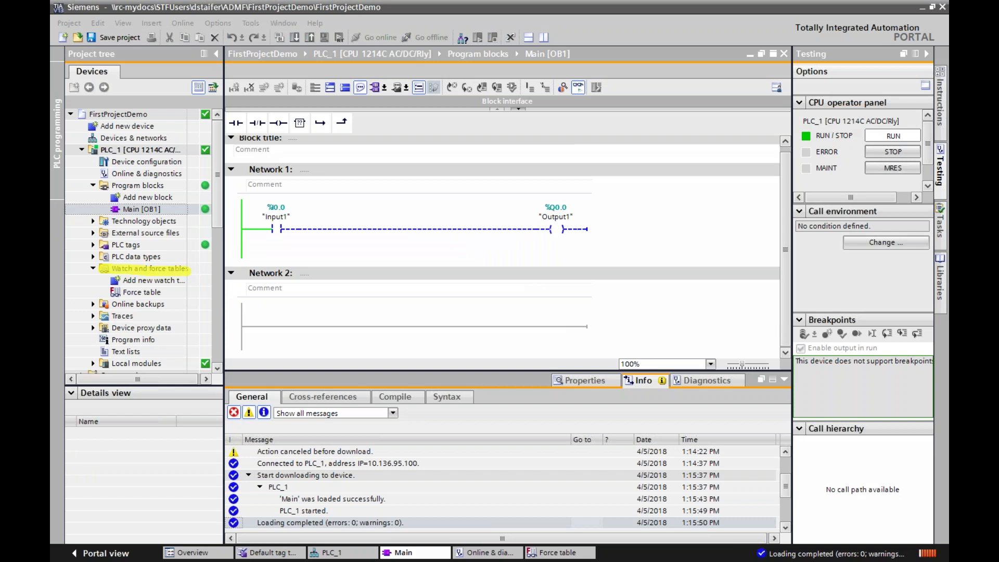
key(e)
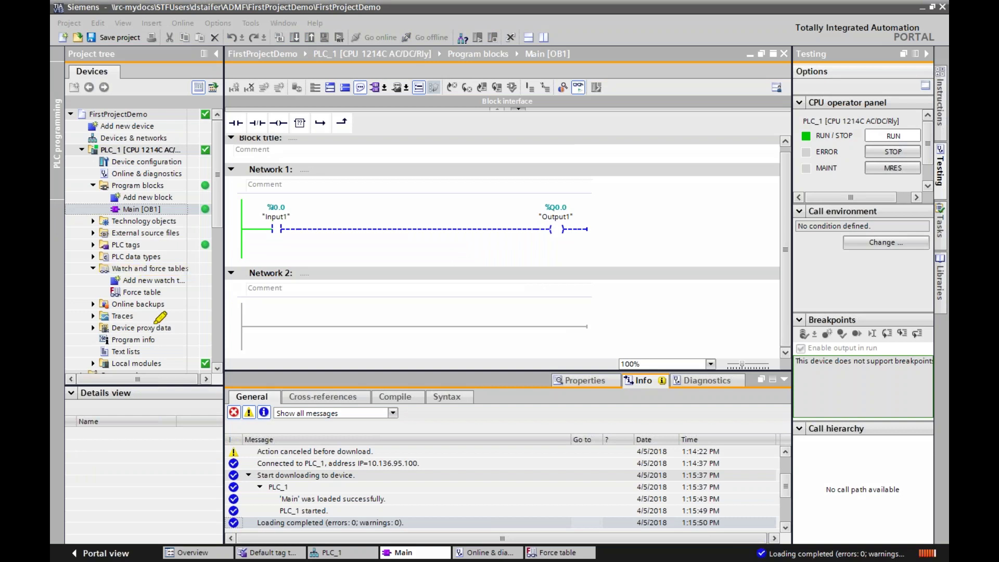
double_click(145, 281)
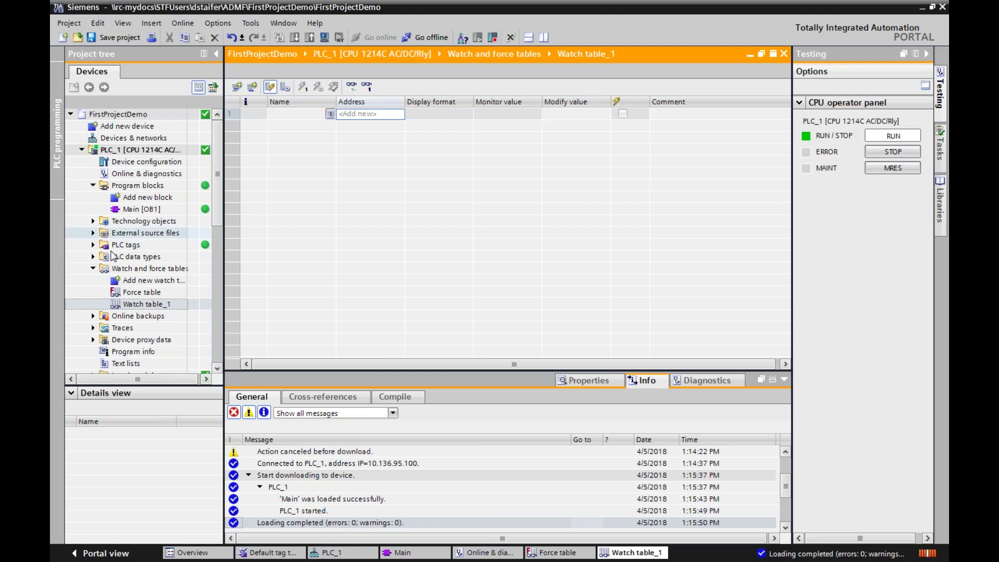
Step: Open PLC_1's default tag table as a floating window beside the editor area and bring Watch table_1 back into the editor
click(93, 246)
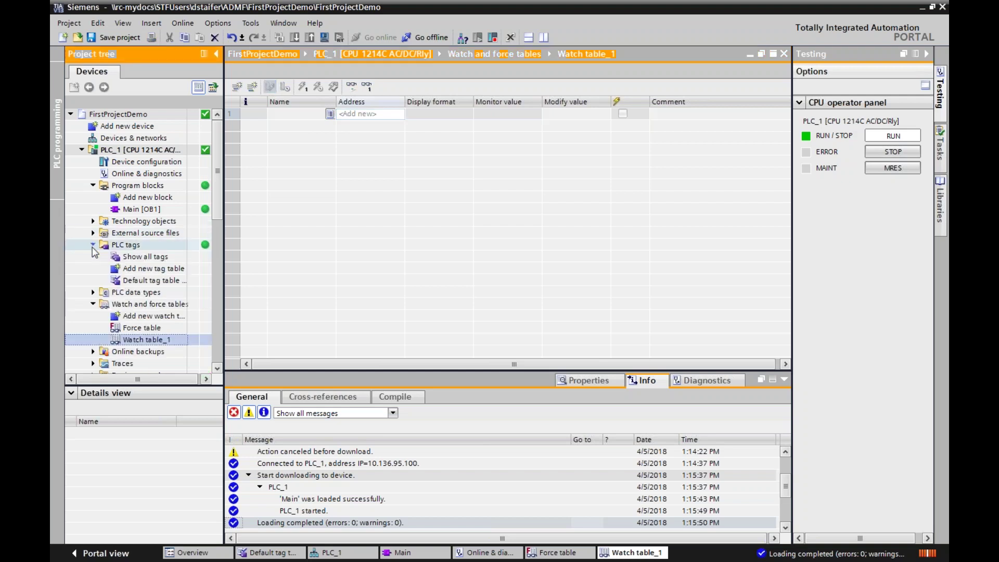
double_click(146, 281)
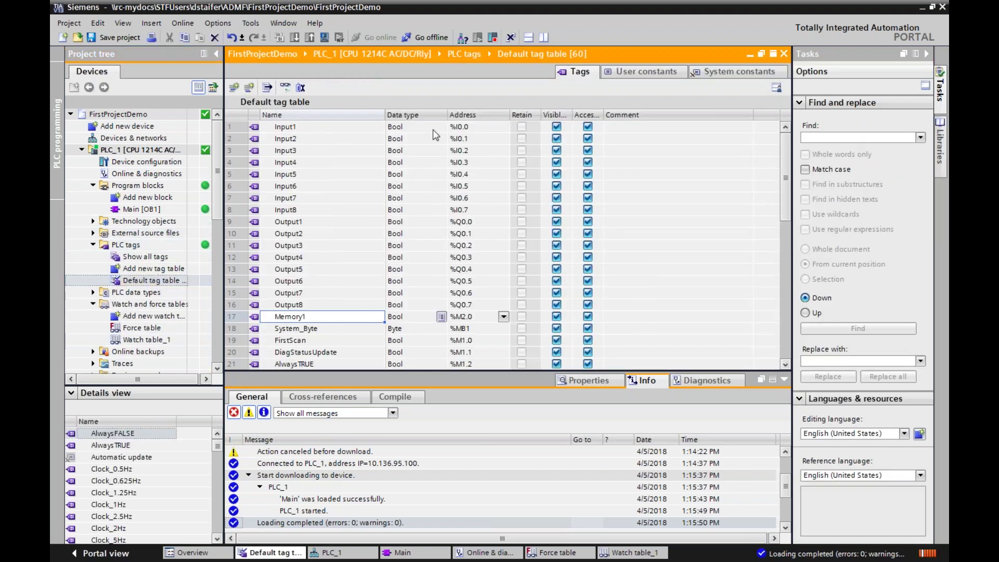
click(763, 54)
drag(386, 12, 946, 231)
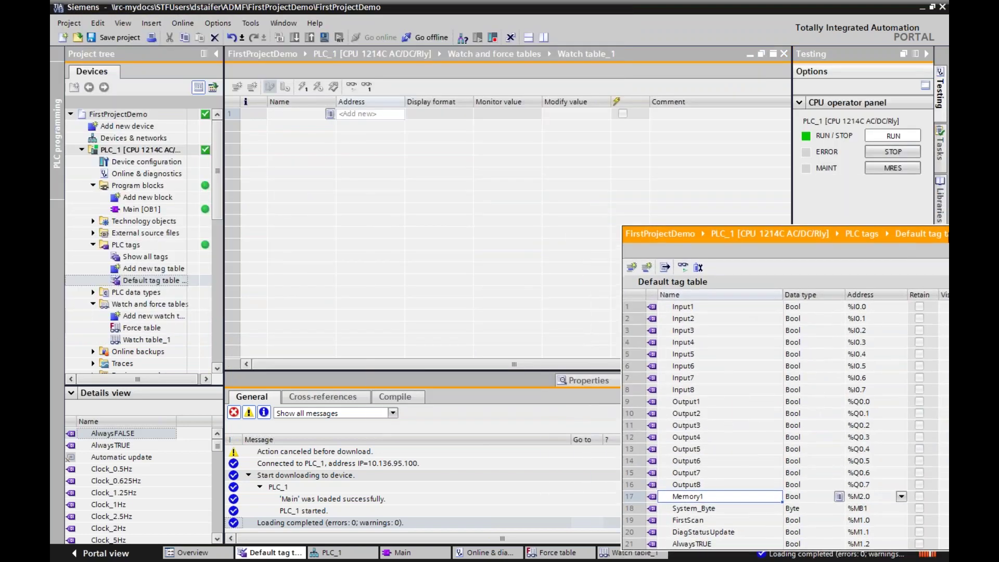
drag(732, 231, 844, 150)
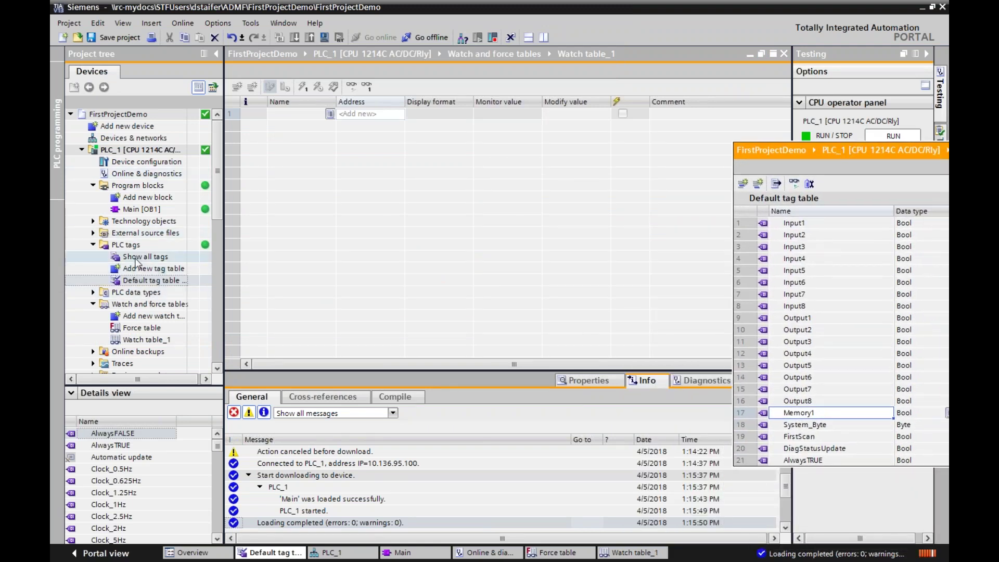
double_click(145, 339)
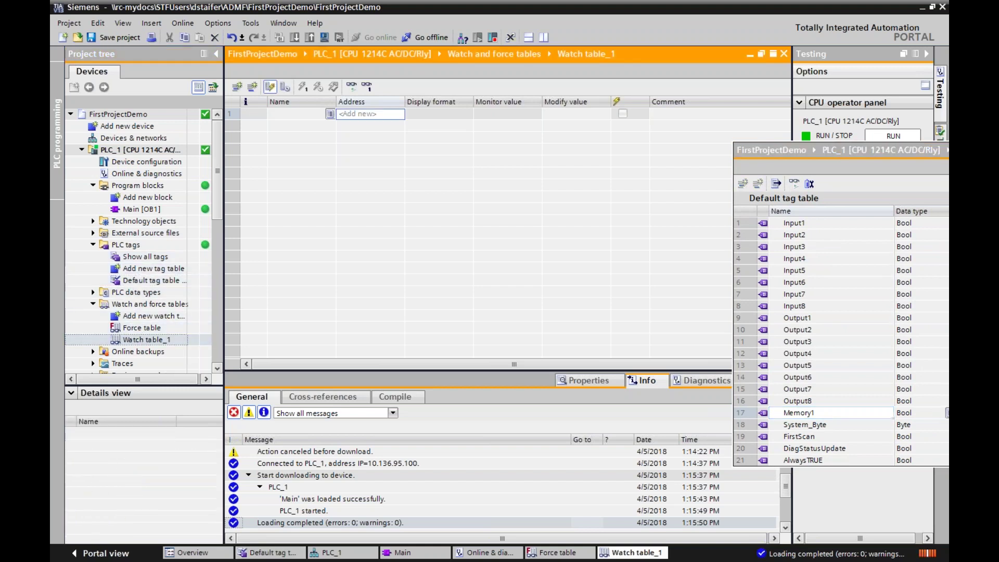
Step: Add the Input1 and Output1 tags from the default tag table to the first two rows of Watch table_1
drag(763, 223, 290, 111)
click(739, 235)
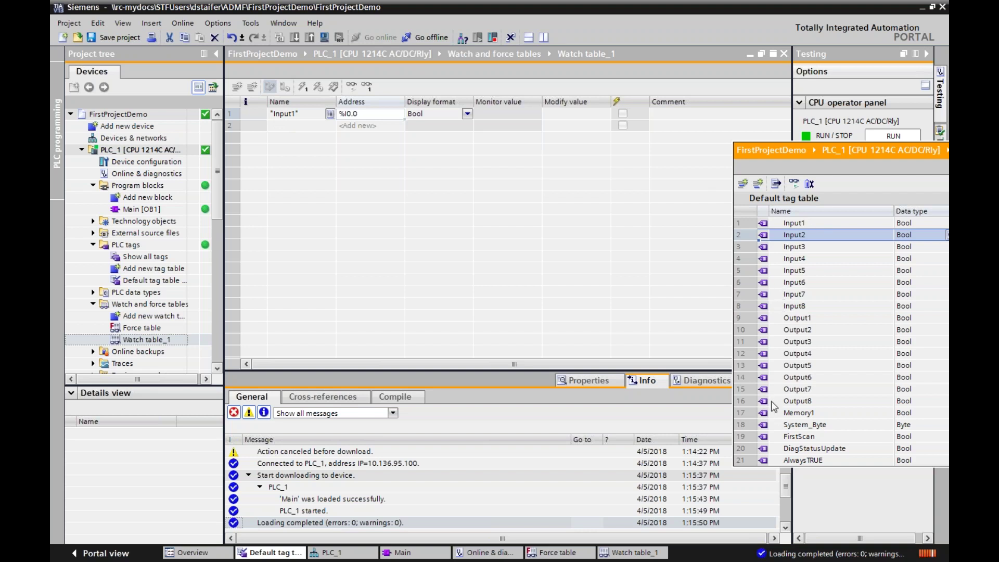
click(768, 318)
drag(770, 320, 296, 125)
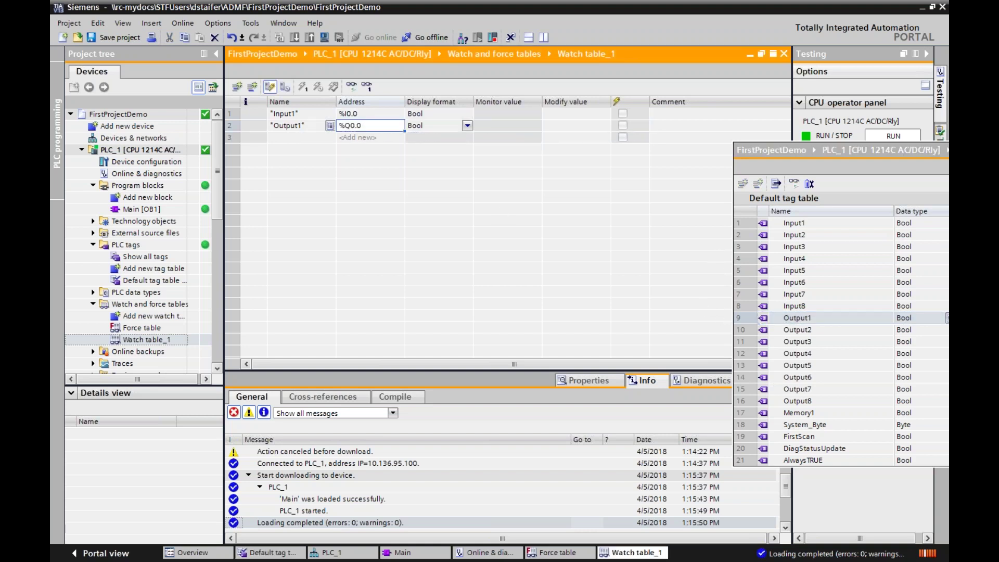
Step: Add the Input2 tag from the default tag table to the third row of Watch table_1
click(786, 225)
click(785, 237)
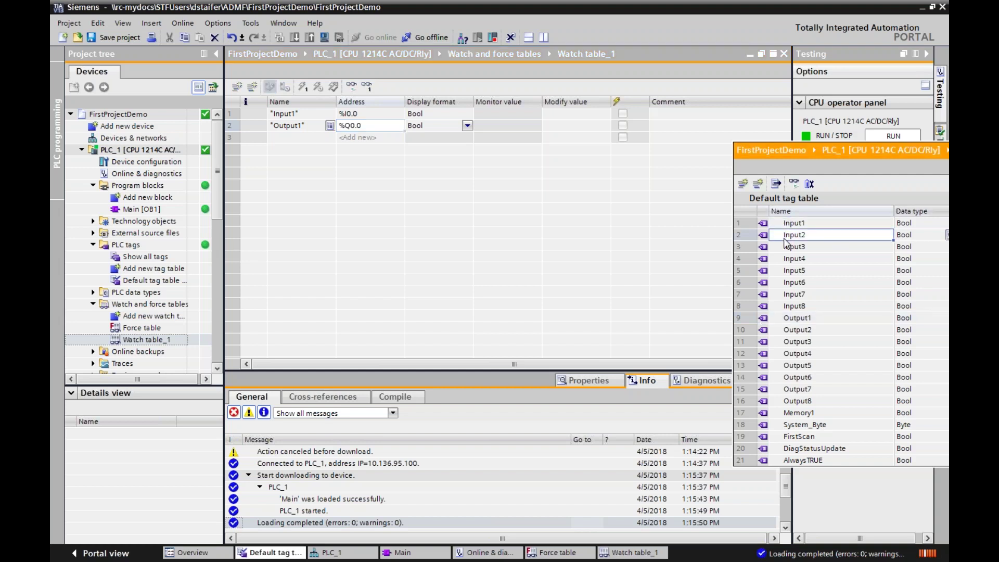
key(shift+Down)
key(shift+Down)
key(shift+Down)
key(shift+Down)
key(shift+Down)
key(shift+Down)
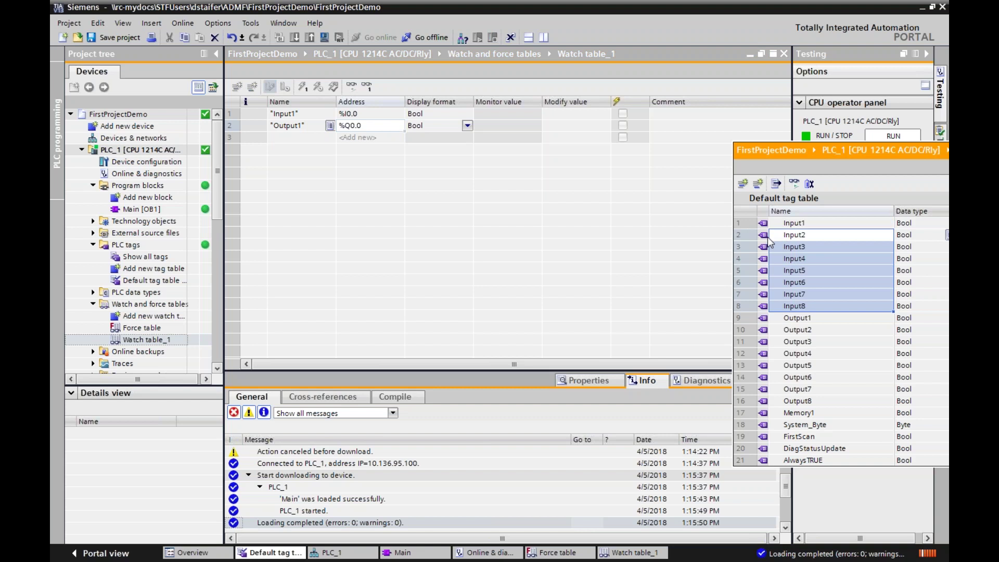
click(764, 237)
drag(295, 145, 290, 138)
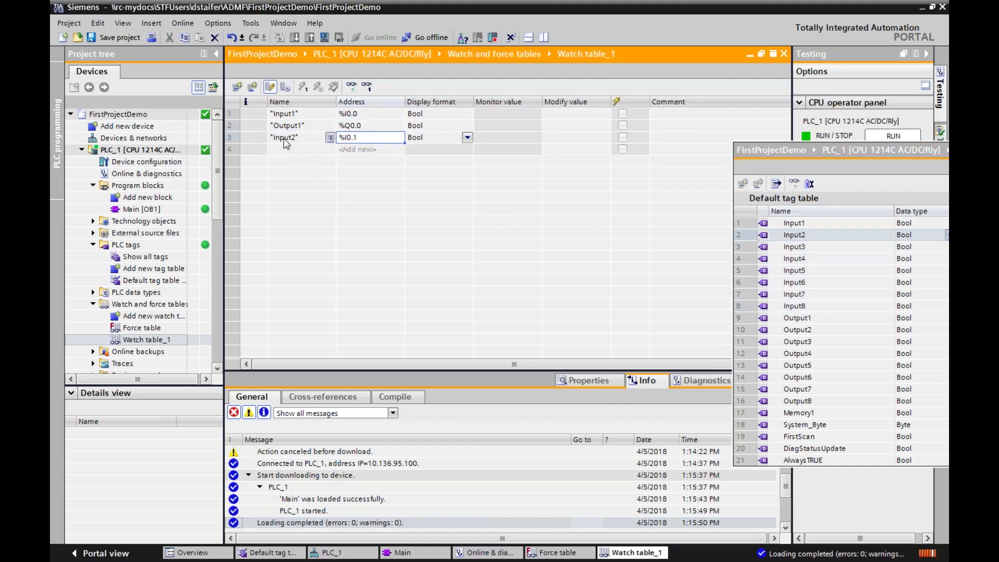
click(253, 134)
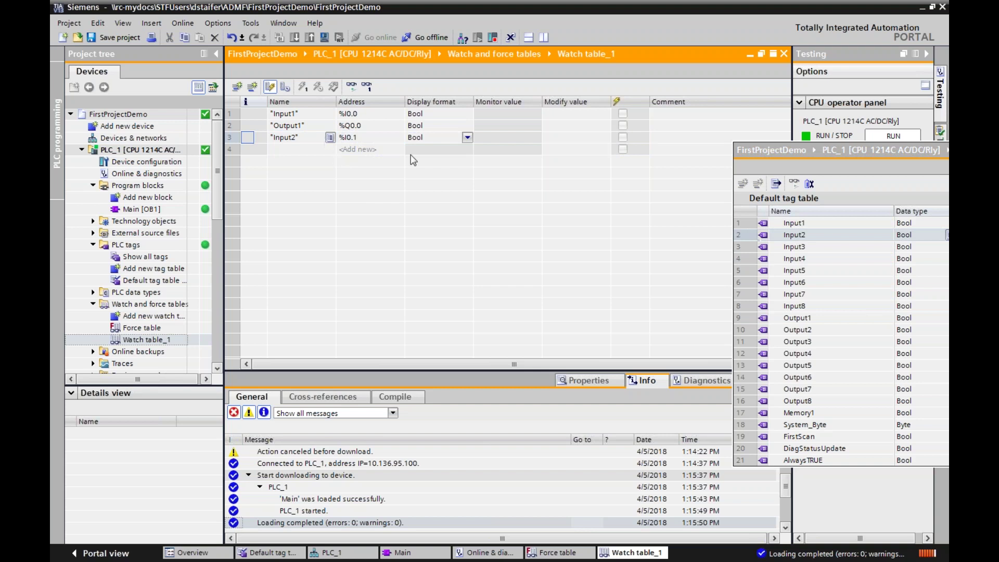
Step: Add the FirstScan, Clock_2.5Hz and Clock_0.625Hz tags to Watch table_1 and close the floating default tag table
click(843, 367)
scroll(843, 372, down, 2)
scroll(841, 367, down, 2)
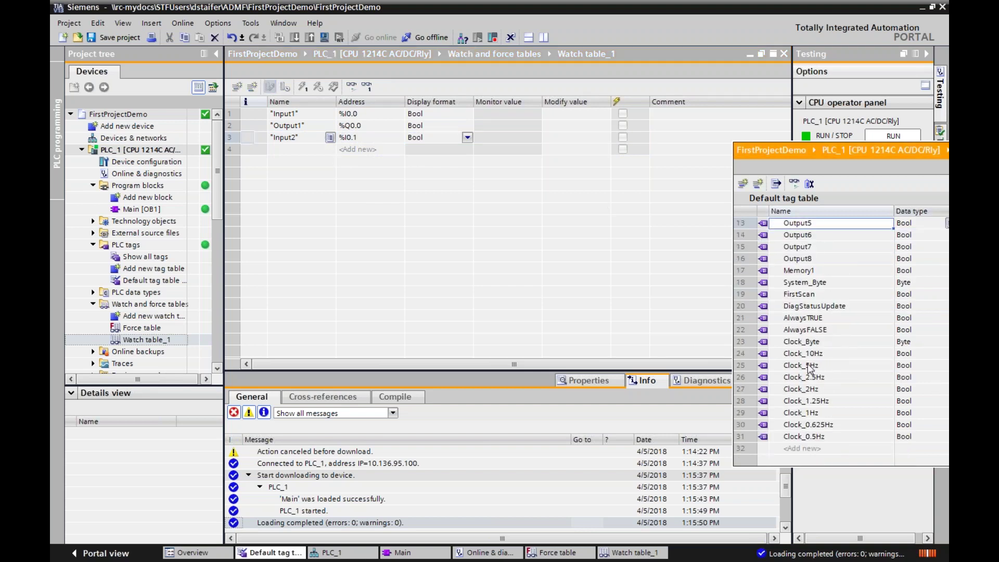
drag(765, 298, 267, 148)
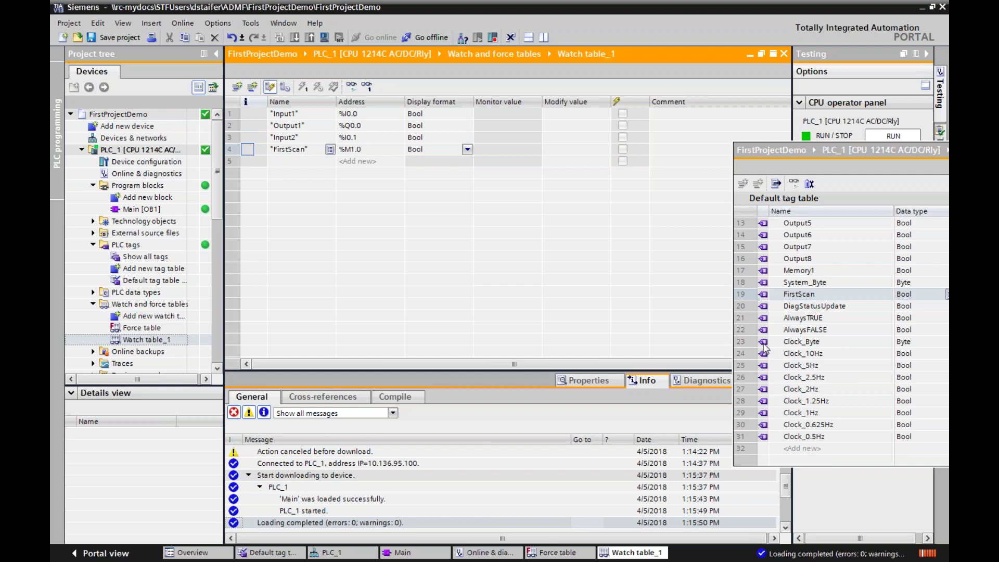
drag(765, 382, 277, 161)
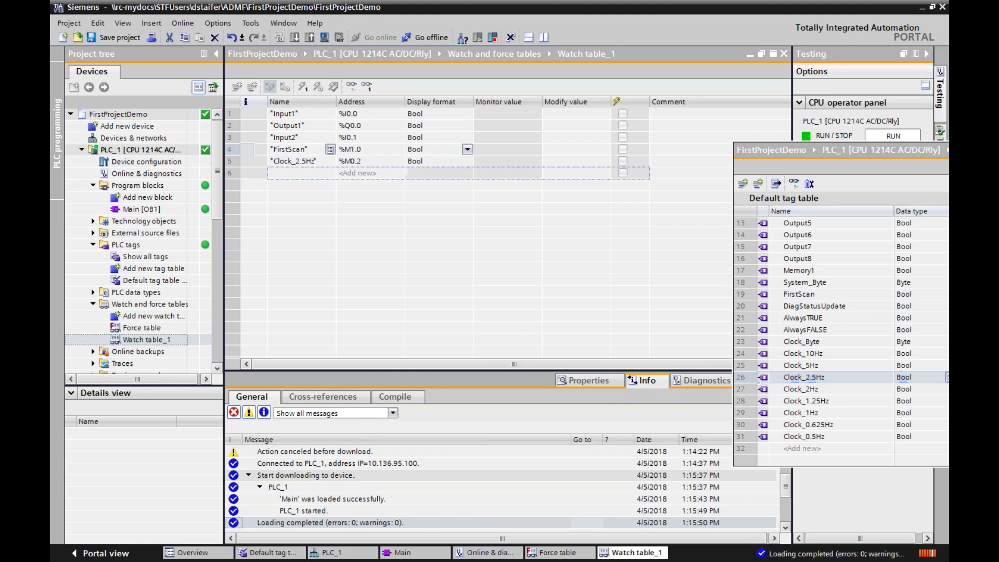
drag(768, 426, 267, 174)
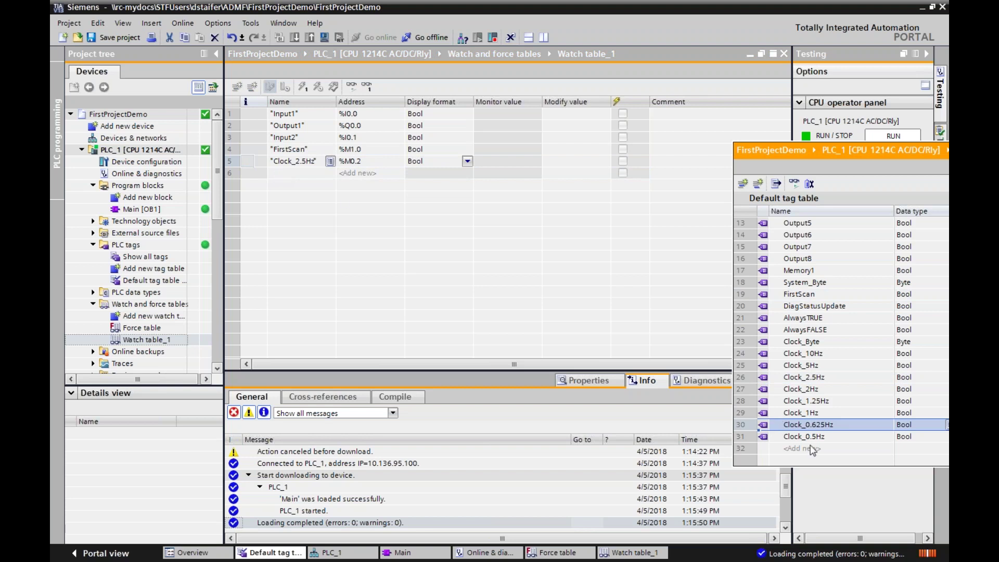
drag(766, 430, 259, 173)
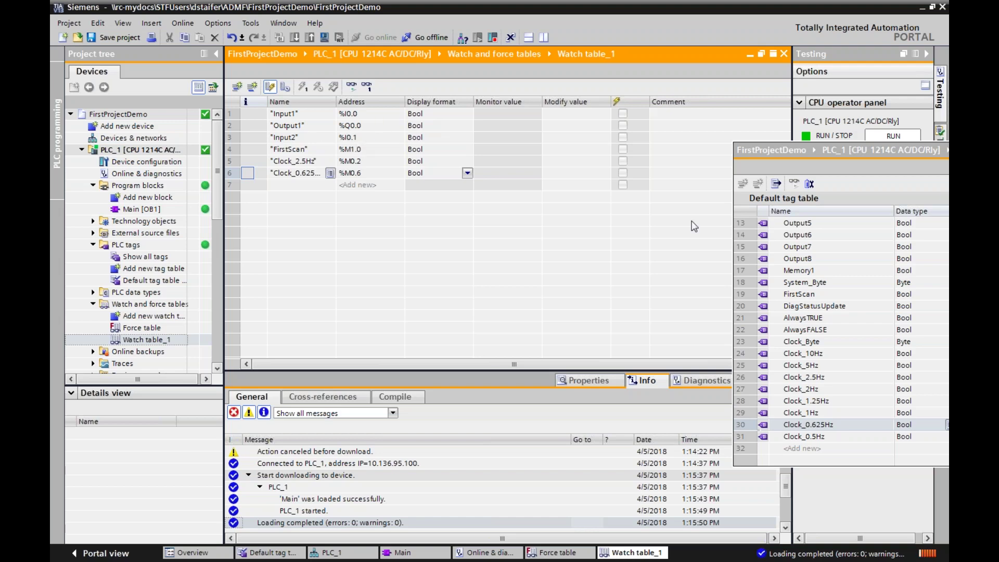
drag(862, 150, 315, 127)
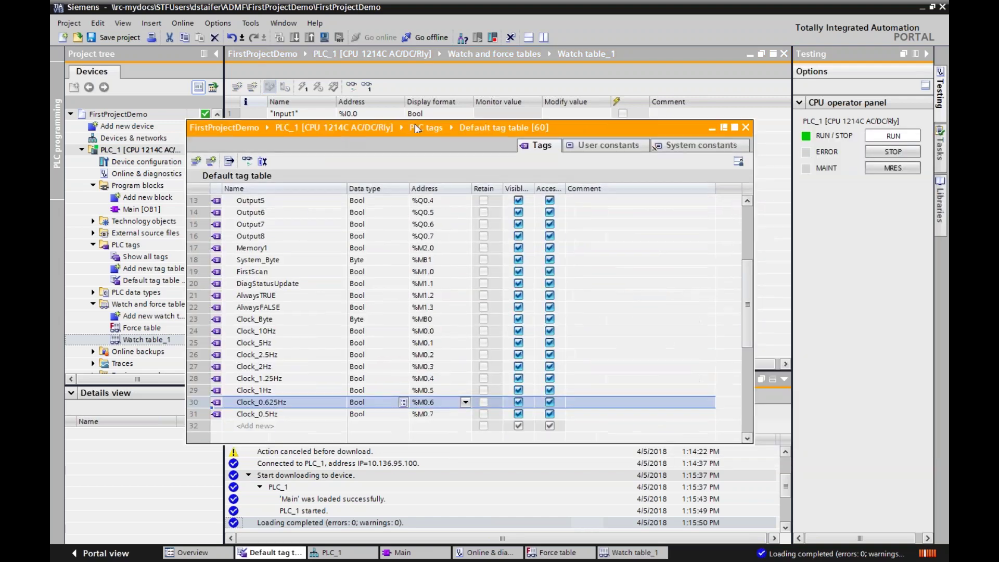
click(745, 128)
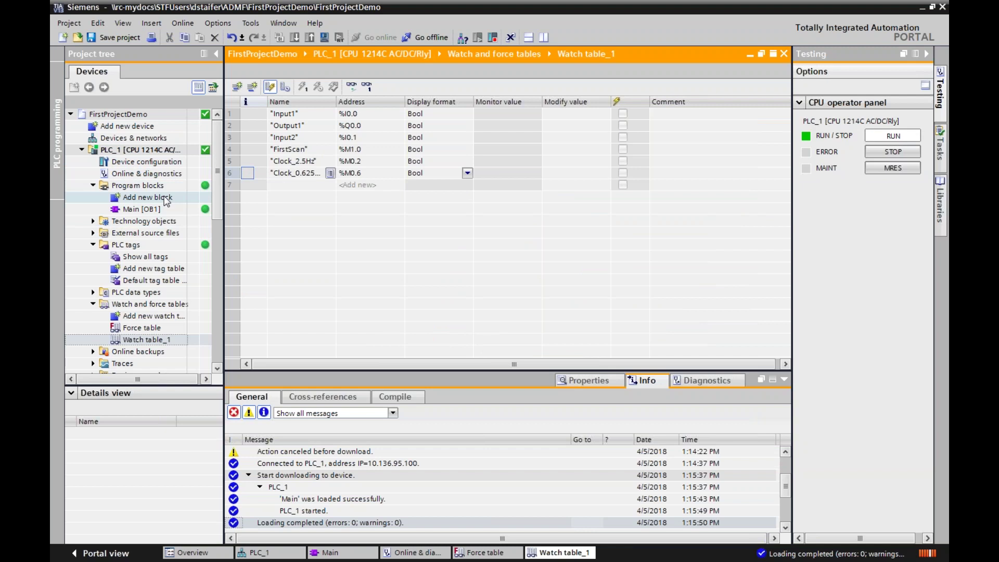
Step: Open the System and clock memory properties of the CPU from PLC_1's device configuration, enlarging the properties area
double_click(147, 162)
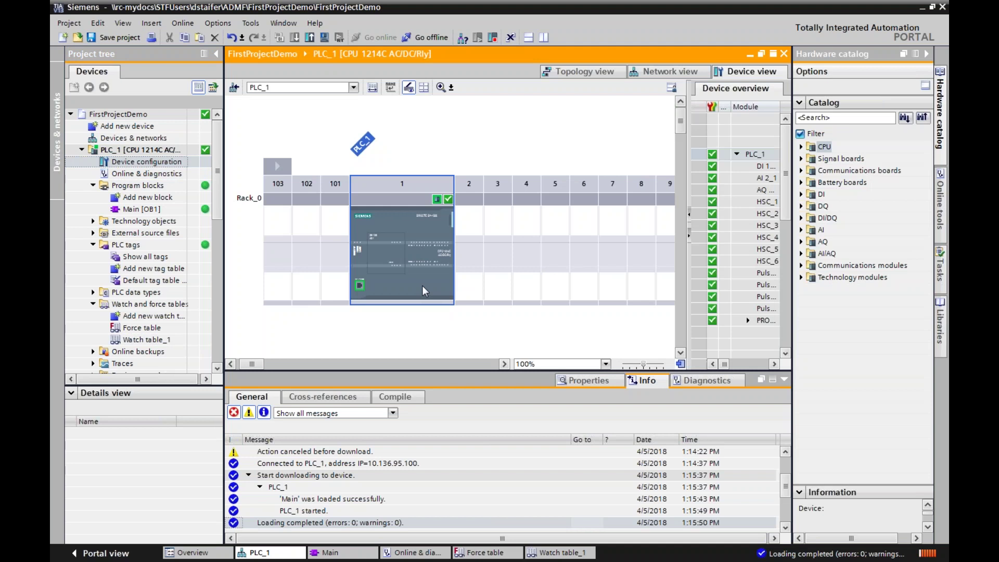
double_click(422, 285)
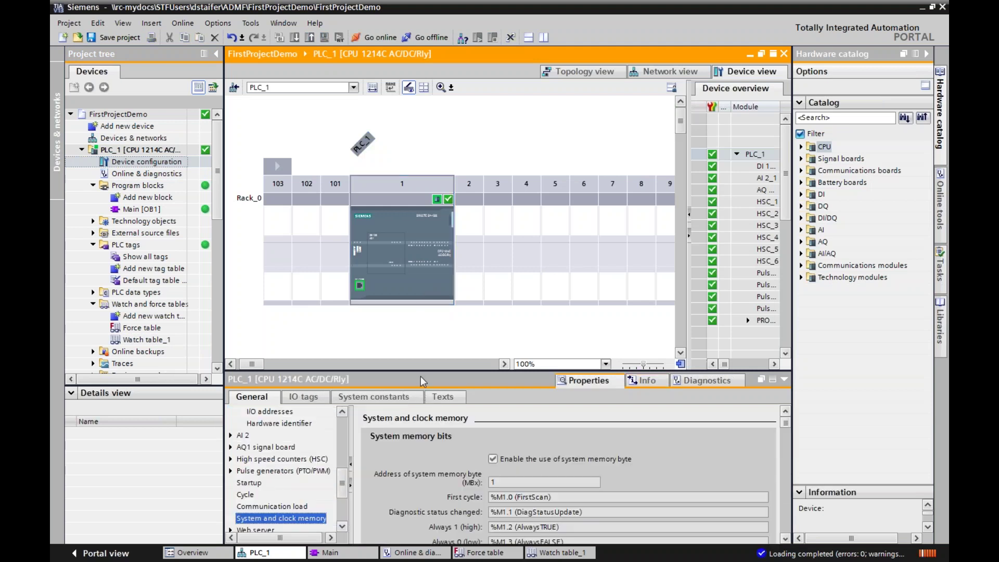
drag(423, 370, 422, 235)
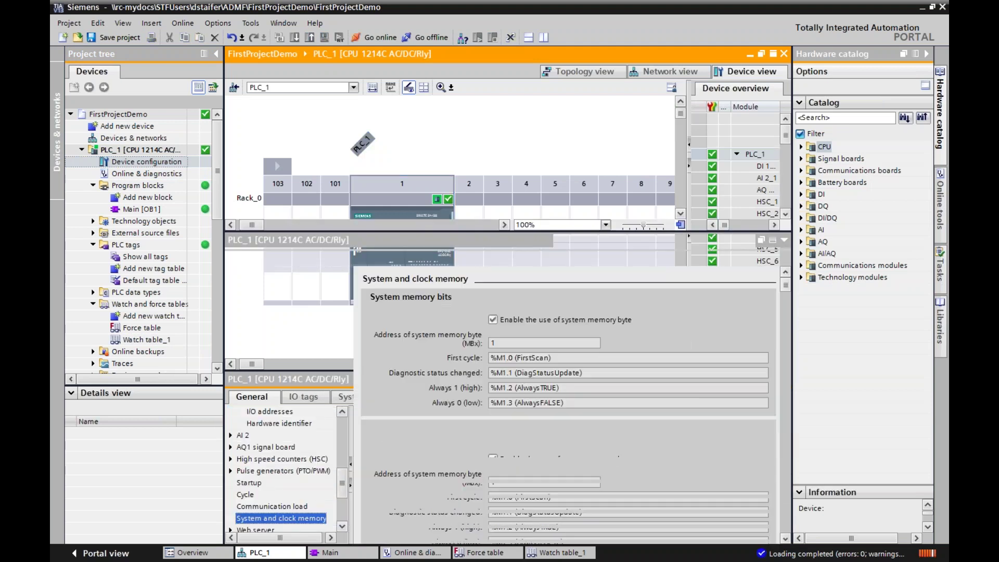
drag(346, 408, 349, 314)
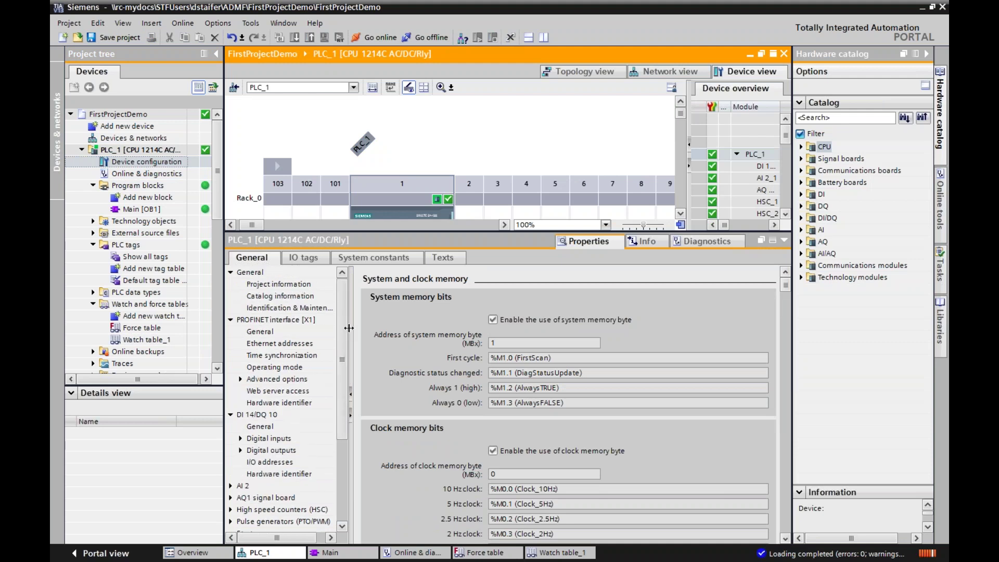
scroll(313, 395, down, 4)
click(281, 439)
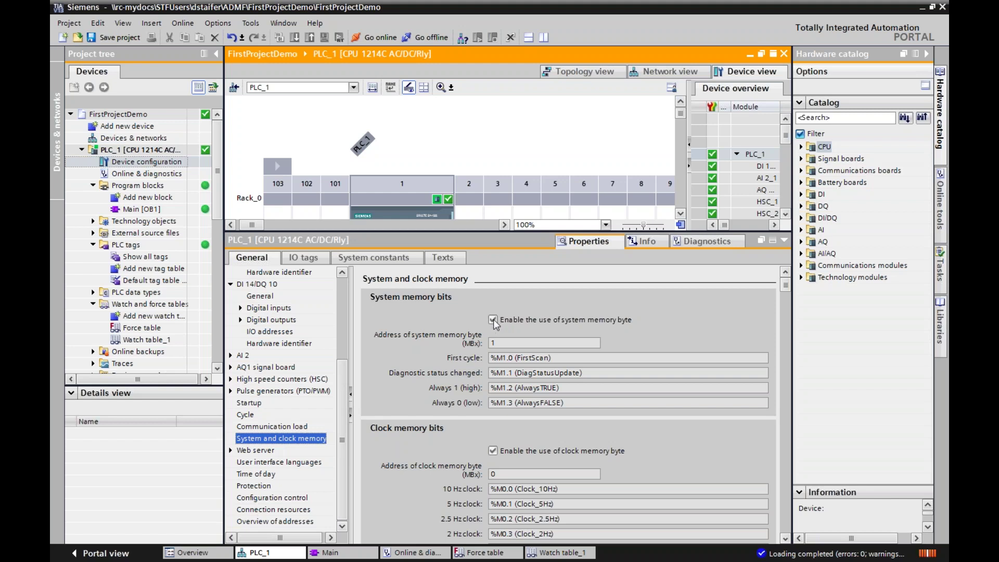
Step: Examine the CPU's system memory and clock memory settings, including the enable options, byte addresses and the tag assigned to each bit
key(ctrl+2)
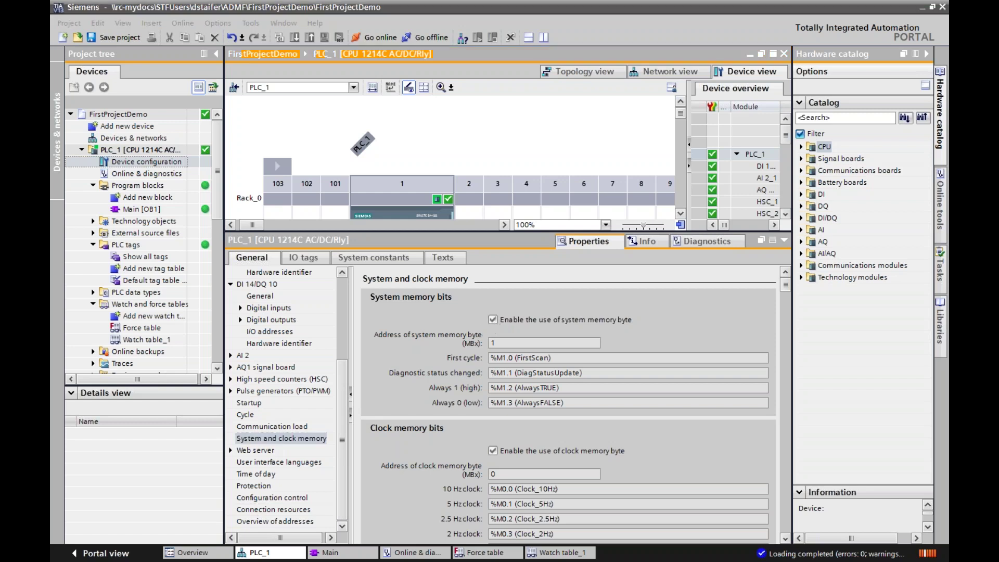
drag(501, 320, 517, 319)
drag(585, 319, 653, 319)
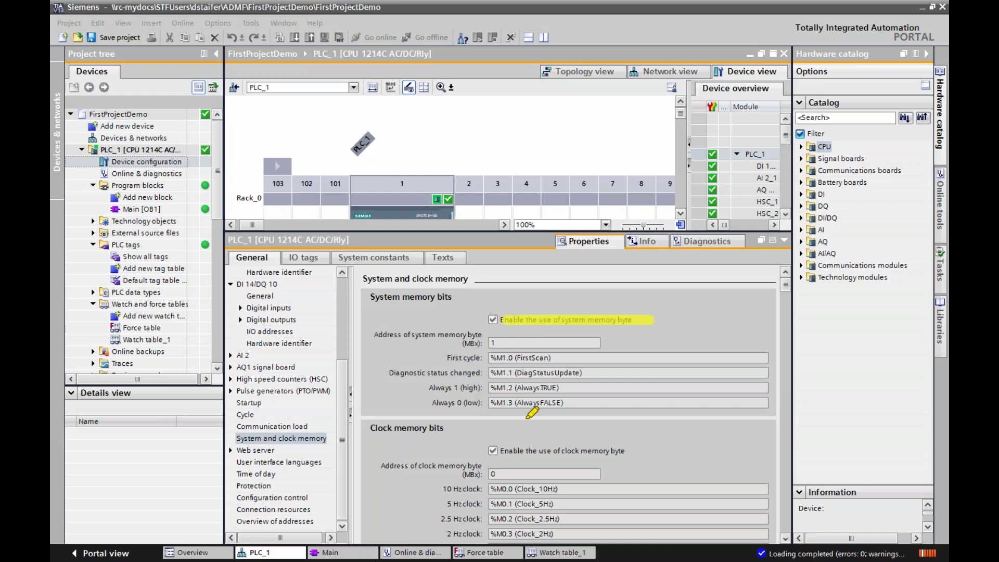
drag(502, 451, 620, 450)
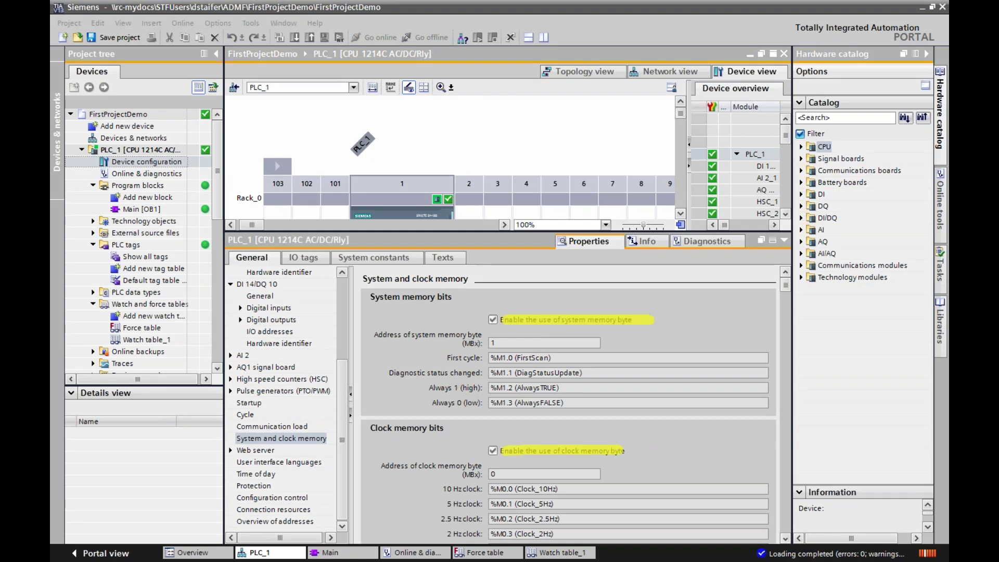
click(550, 359)
click(542, 373)
click(785, 539)
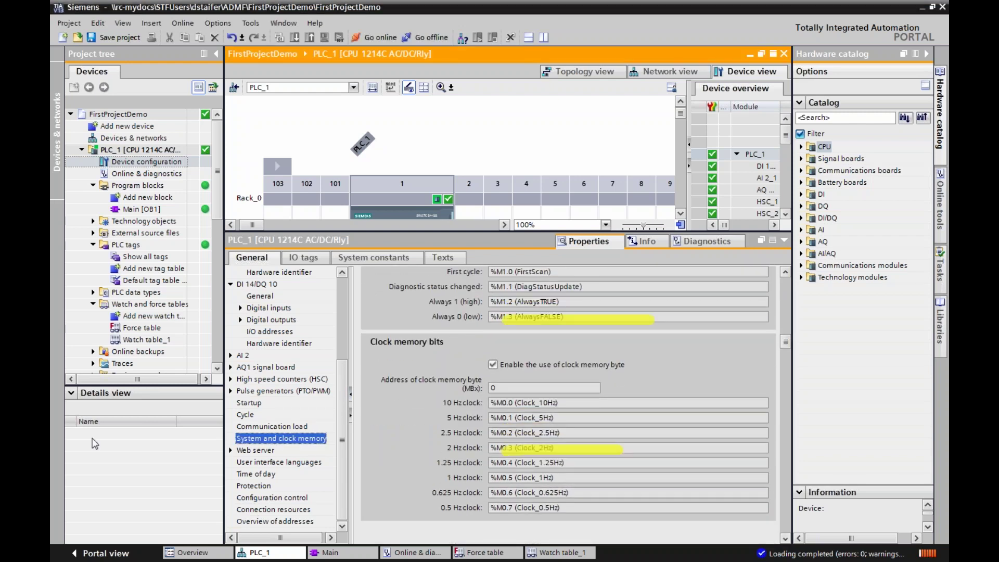
key(Escape)
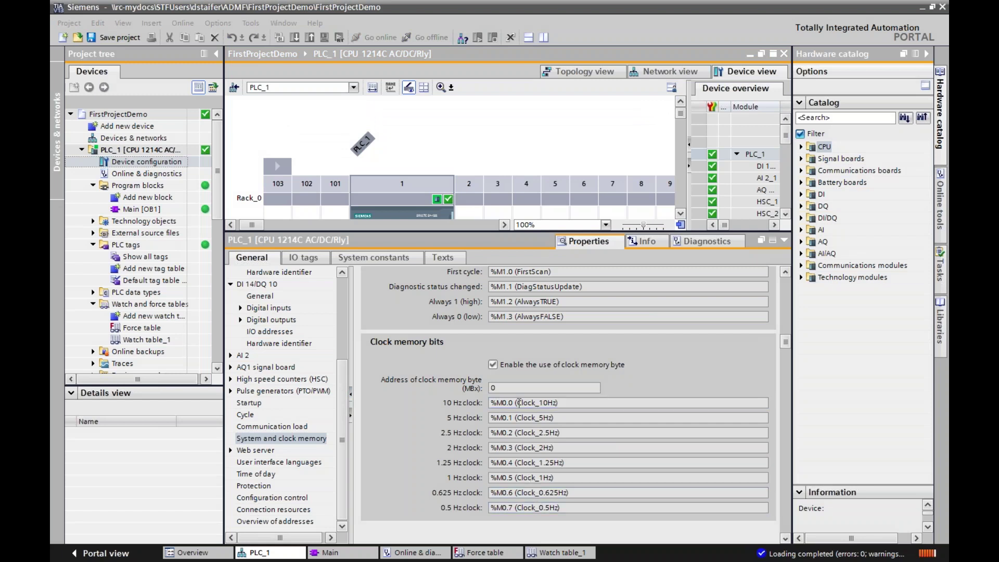
click(787, 335)
scroll(786, 335, up, 3)
Step: Open the Main [OB1] program block and enlarge its ladder editor so that both networks fit
click(141, 208)
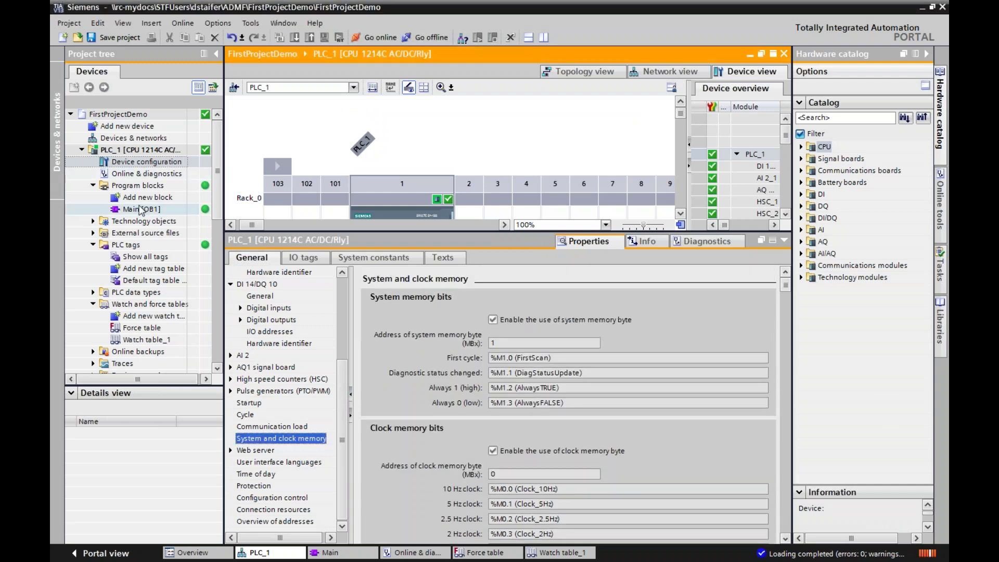
double_click(141, 209)
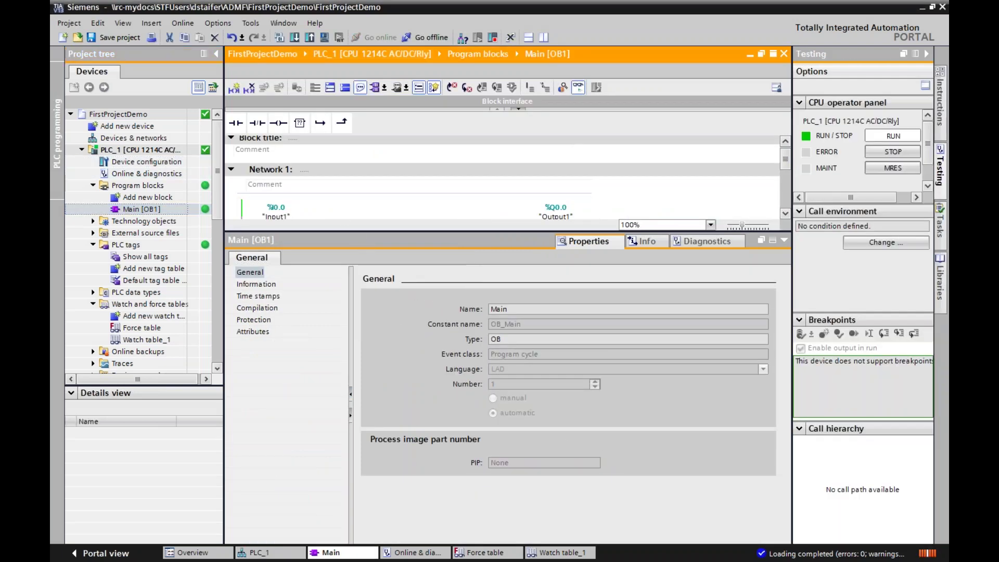
drag(354, 232, 354, 508)
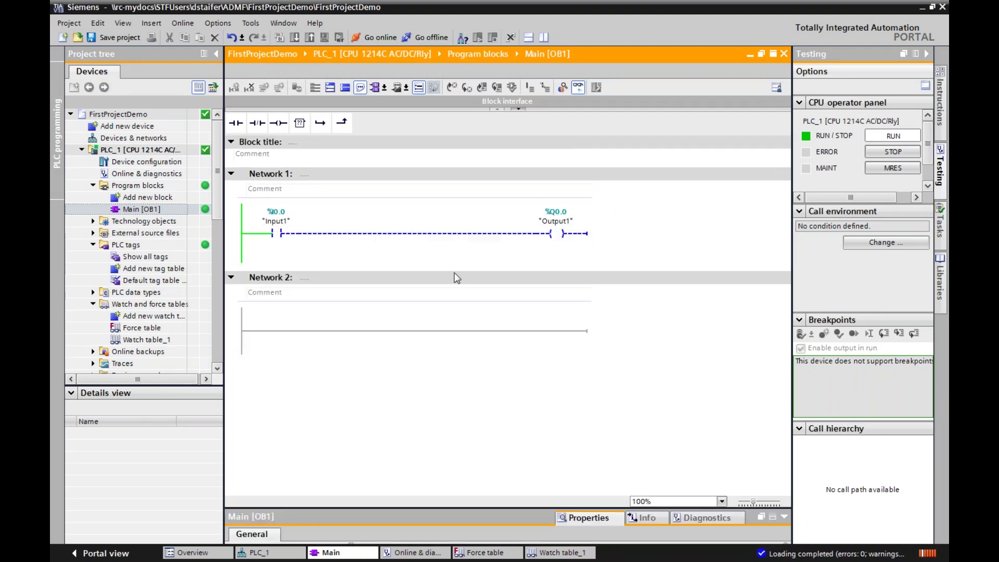
Step: Float the Main [OB1] editor and Watch table_1 as separate windows and arrange them side by side
click(765, 53)
drag(335, 20, 821, 17)
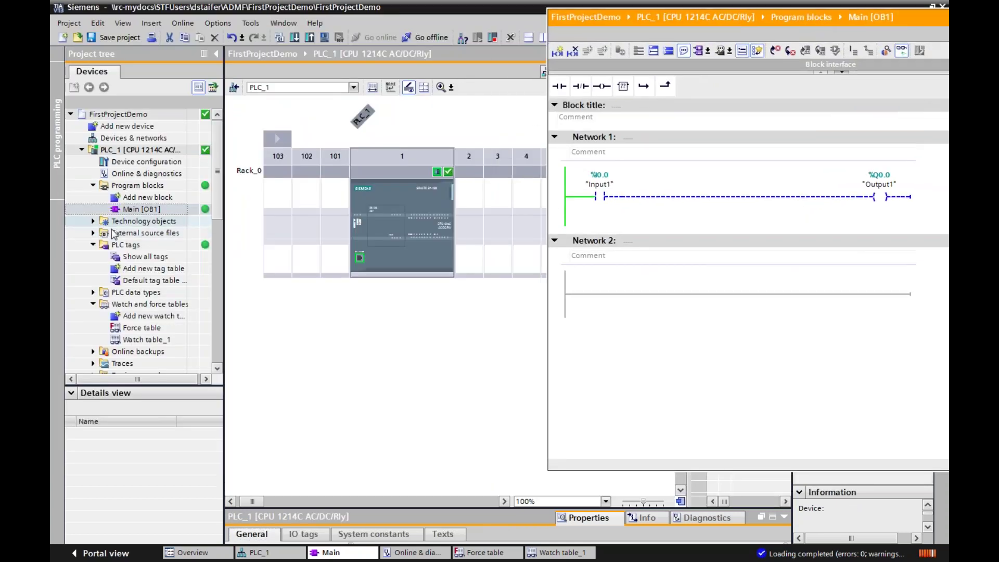
double_click(136, 340)
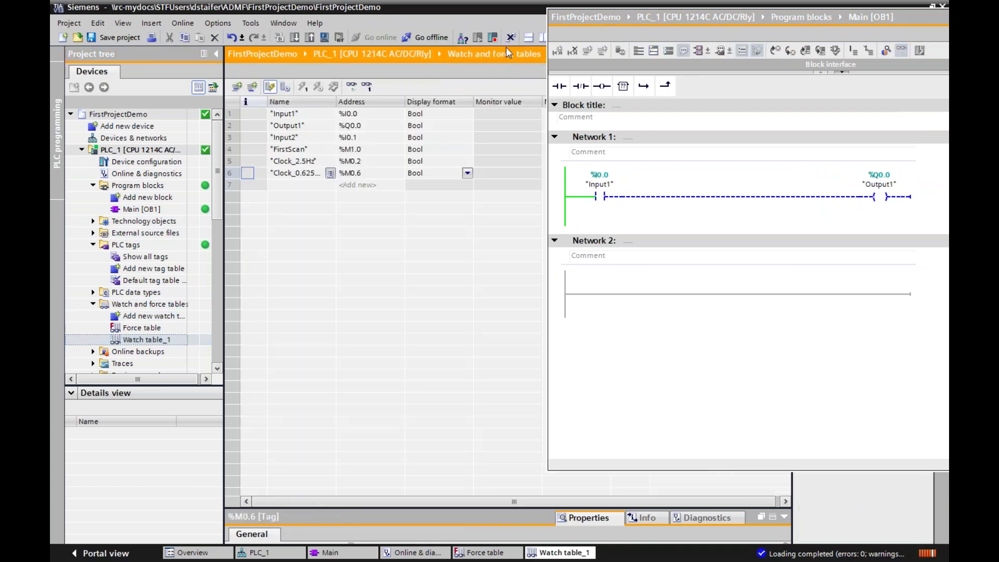
click(641, 42)
click(642, 44)
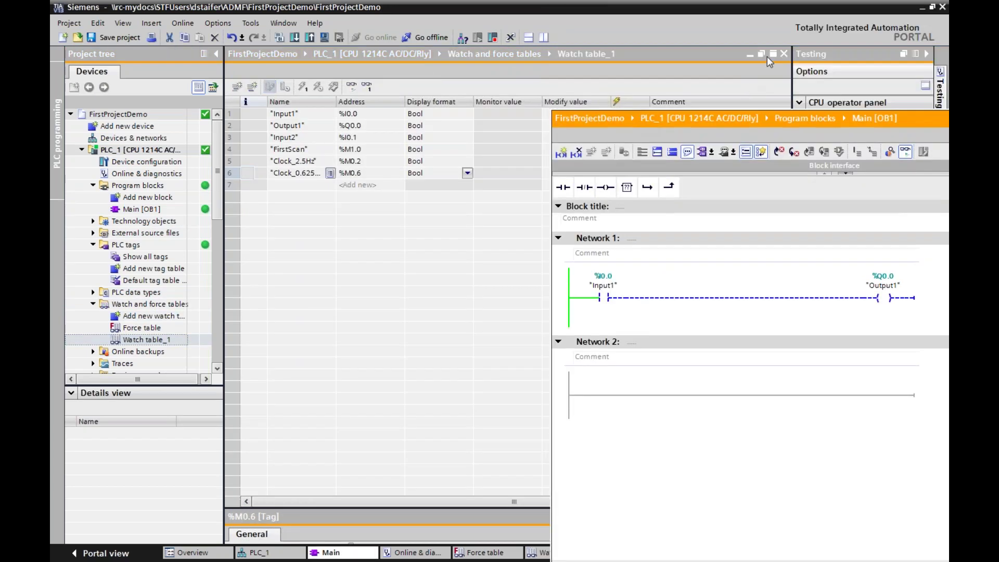
mouse_move(798, 111)
mouse_down()
mouse_move(784, 28)
mouse_move(727, 14)
mouse_move(643, 29)
mouse_up()
click(641, 27)
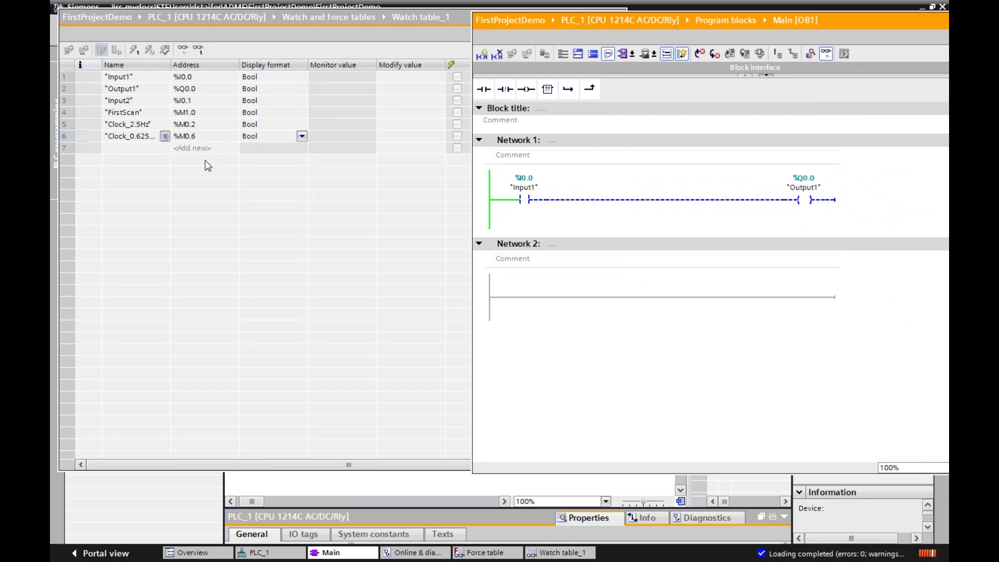
Step: Read the tag values in Watch table_1 once, start continuous monitoring, and move the table further over beside the ladder editor
click(202, 27)
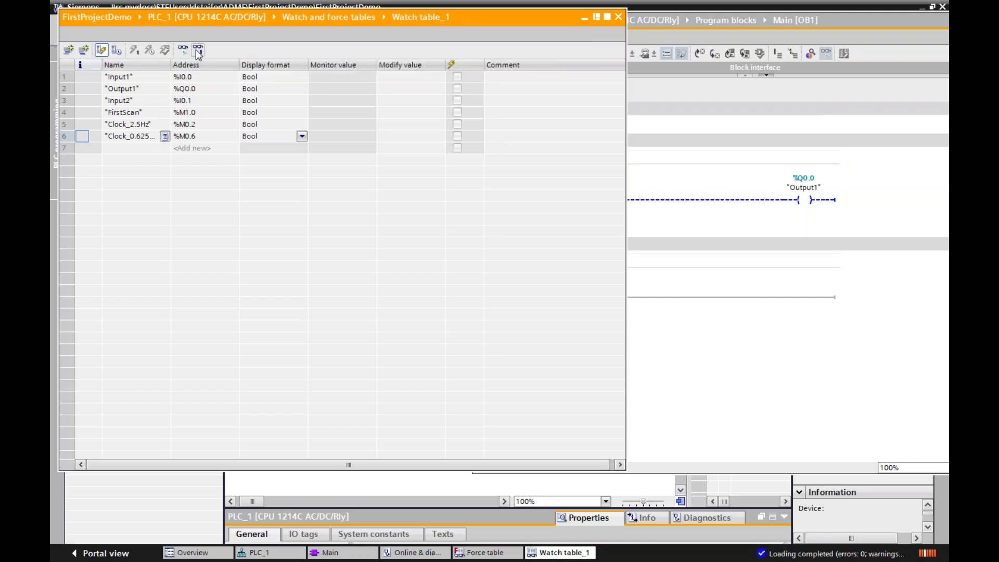
click(198, 50)
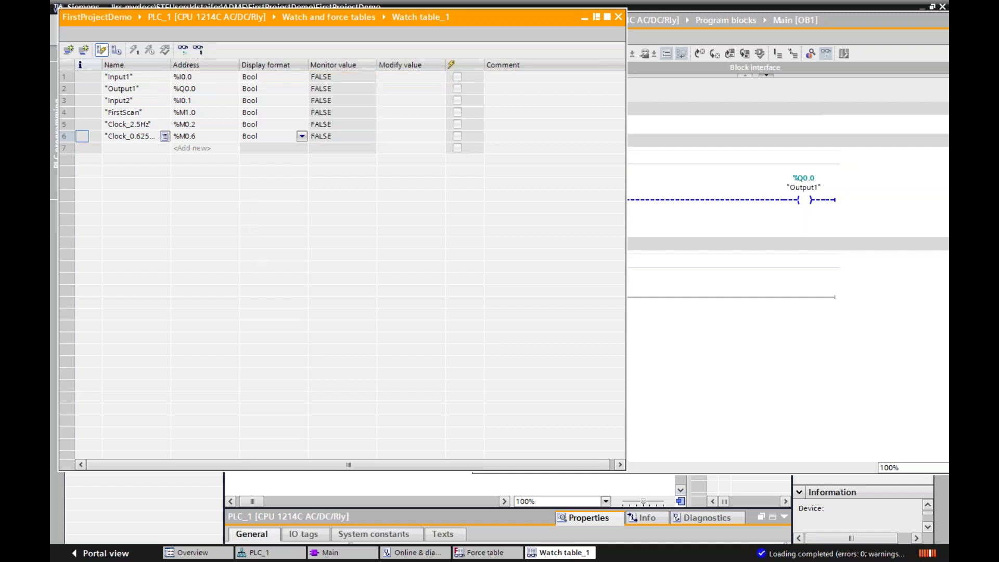
click(197, 50)
click(183, 50)
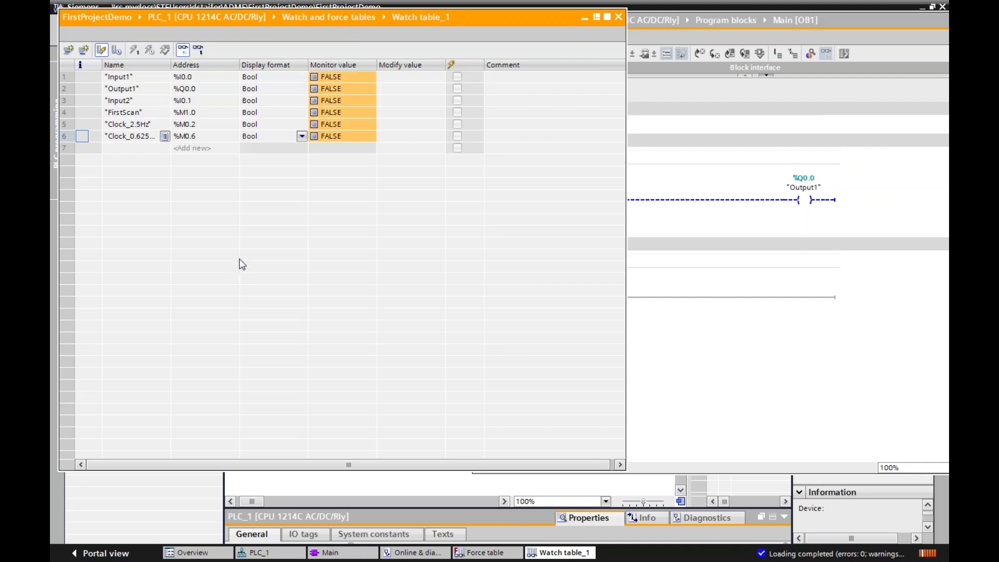
click(729, 20)
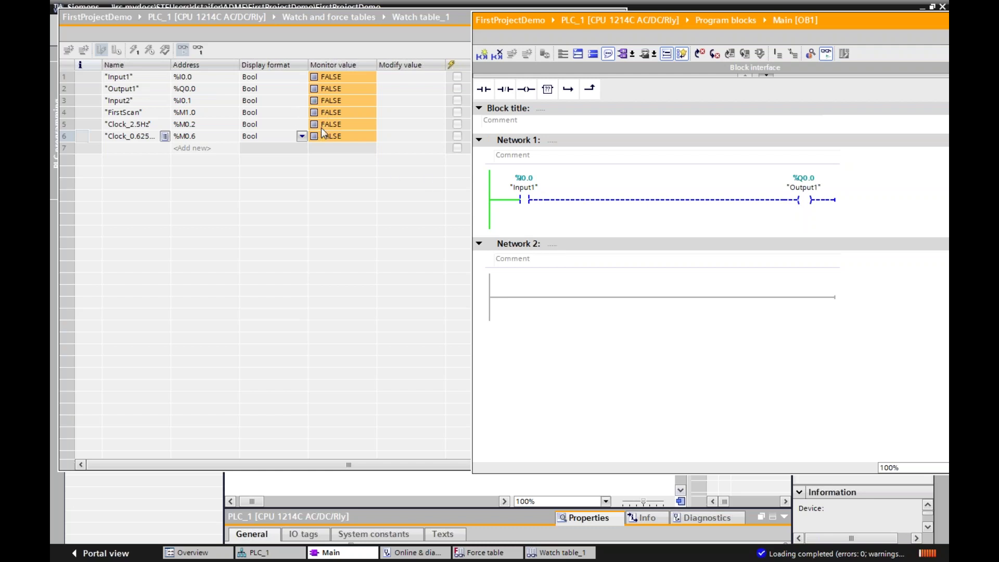
drag(311, 19, 432, 23)
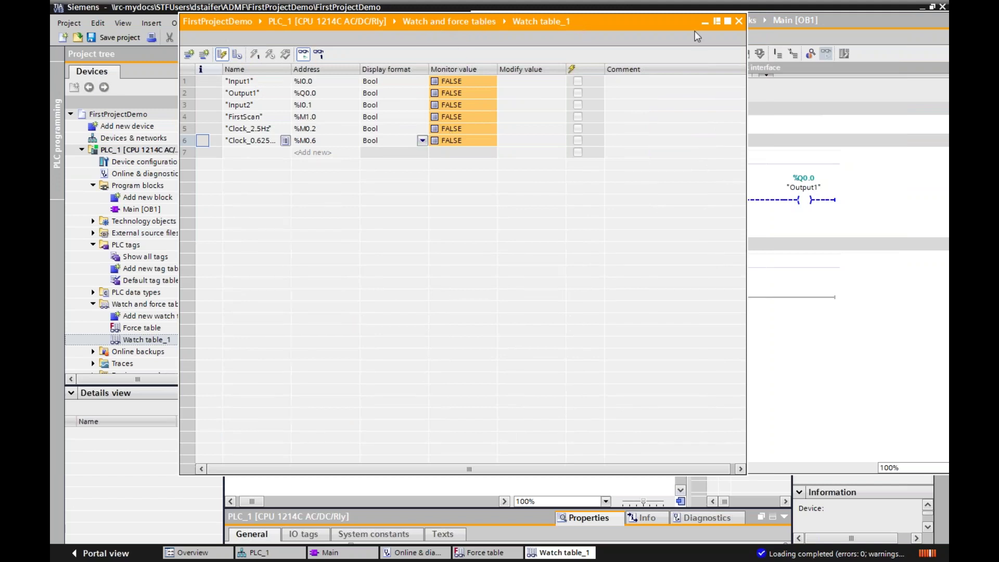
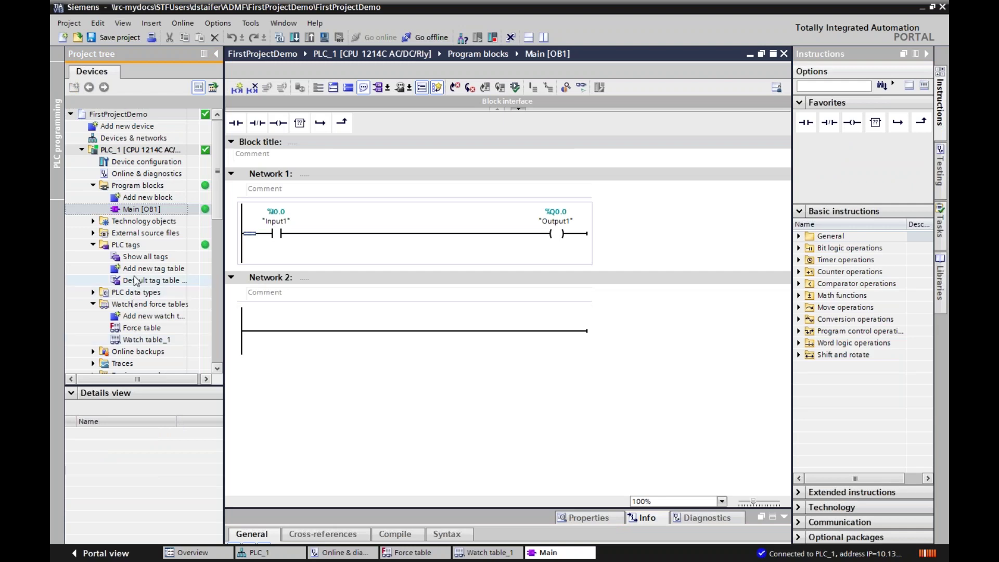
Step: Open the default tag table and float it beside the Main [OB1] ladder editor, keeping its name and address columns in view
double_click(157, 279)
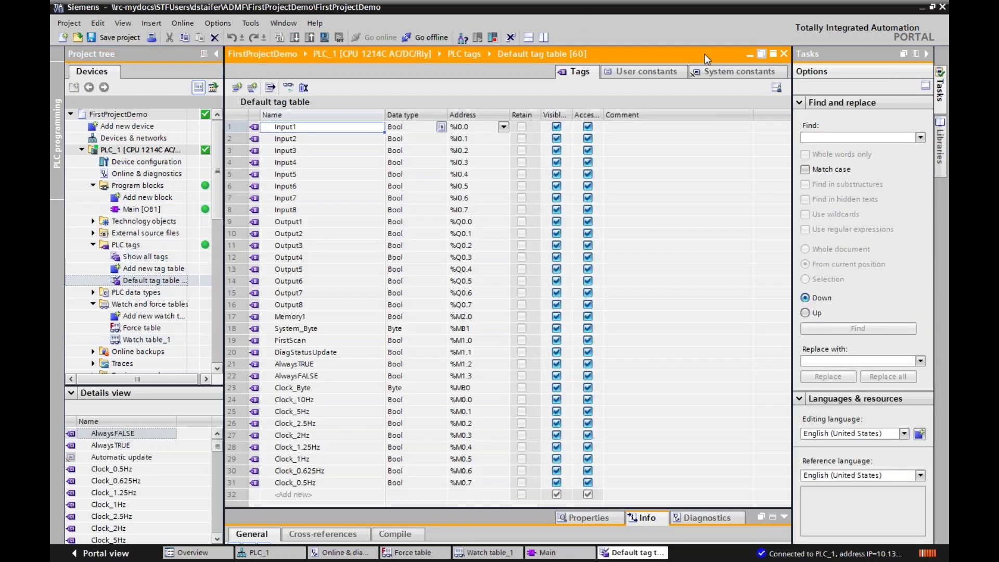
click(761, 54)
drag(372, 16, 941, 42)
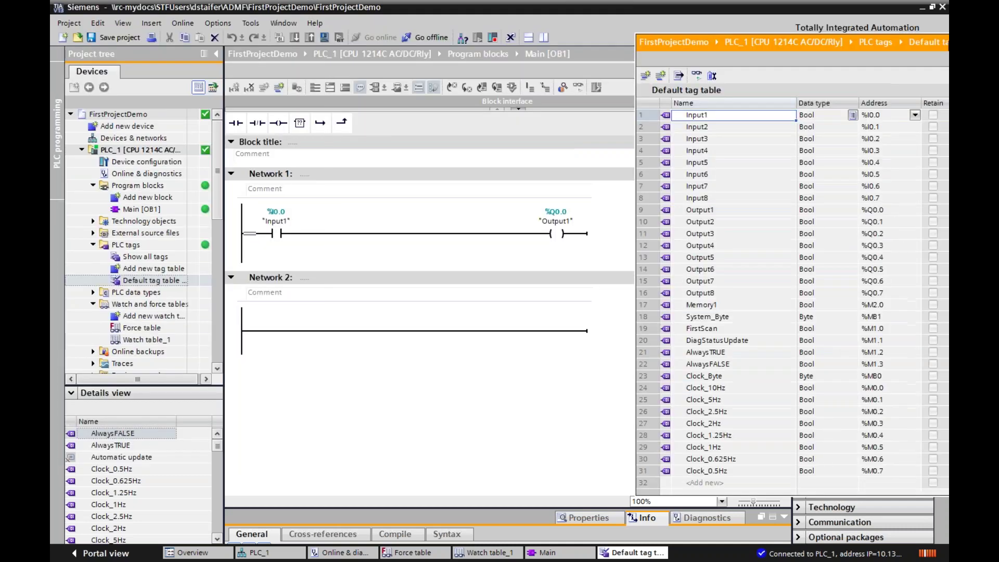
drag(819, 51, 793, 43)
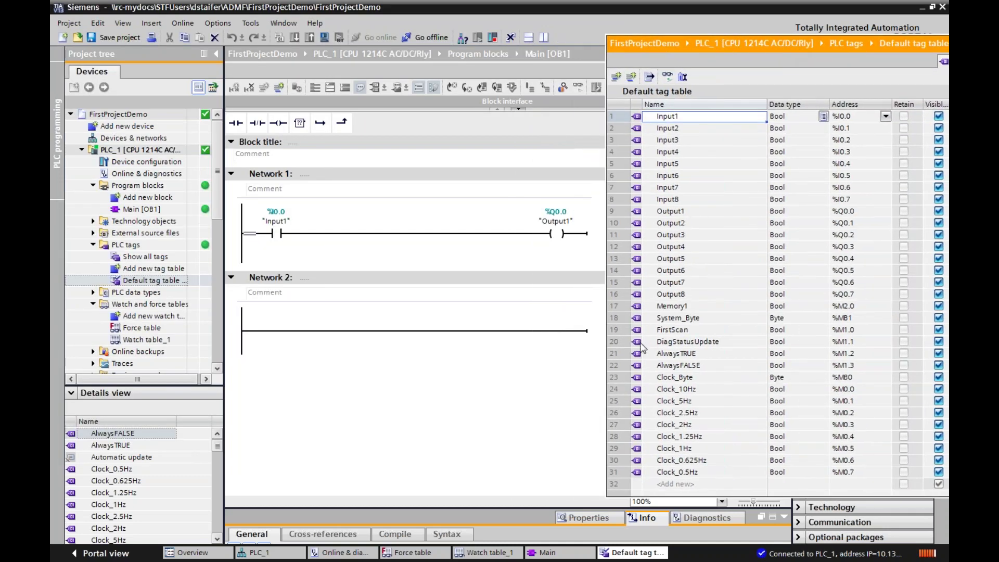
Step: Try to open a parallel branch before the Input1 contact in Network 1
click(370, 331)
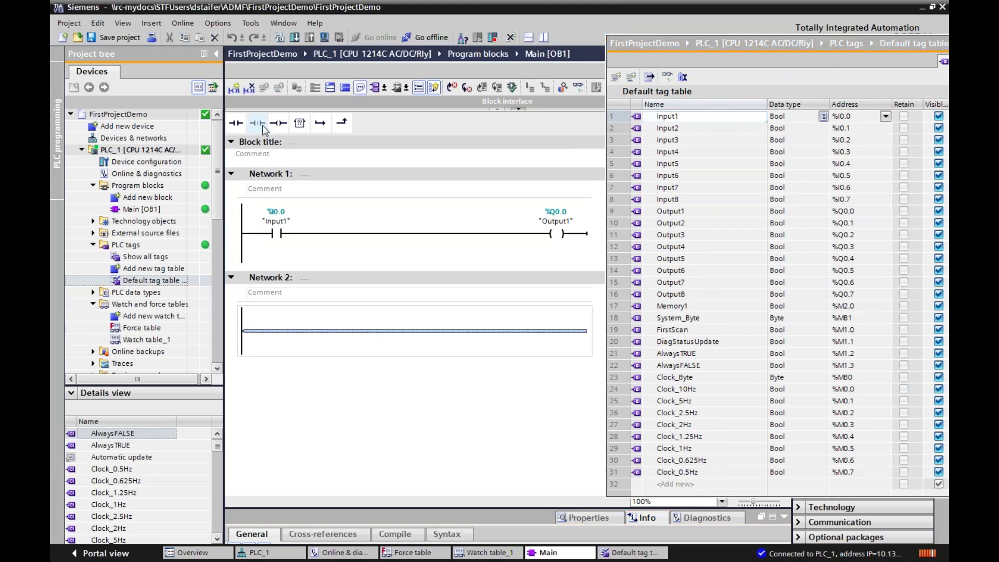
click(250, 247)
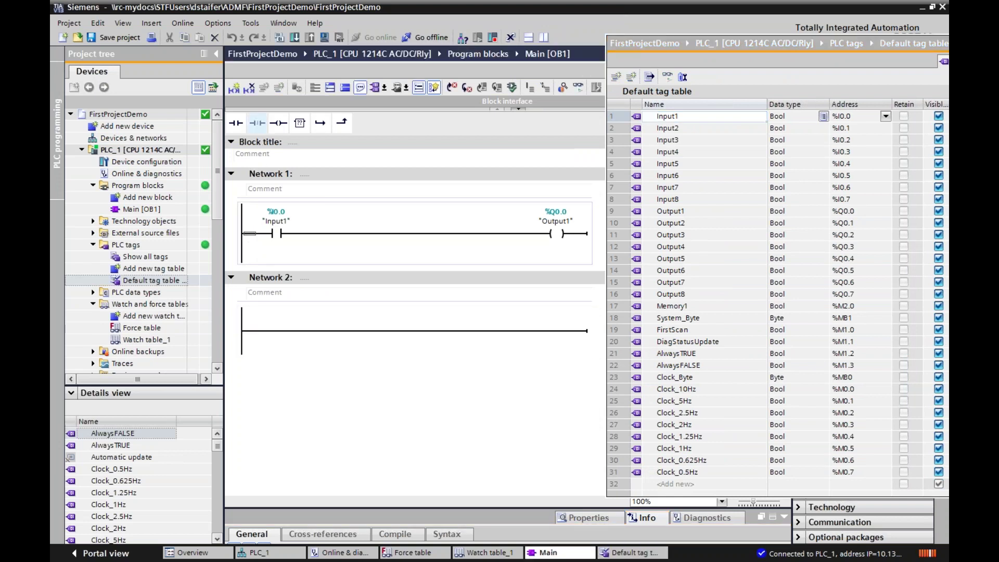
click(320, 129)
click(321, 123)
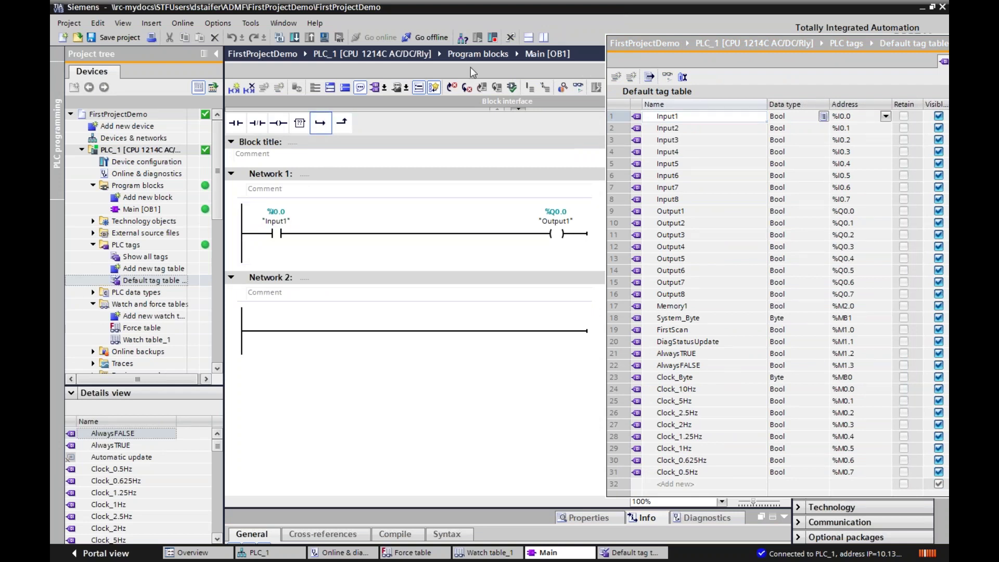
click(87, 244)
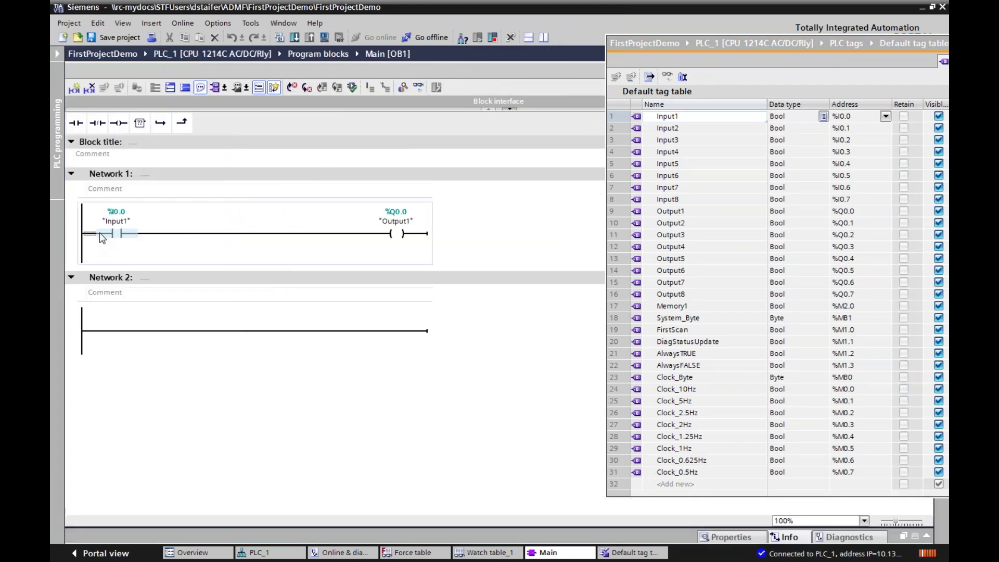
click(160, 123)
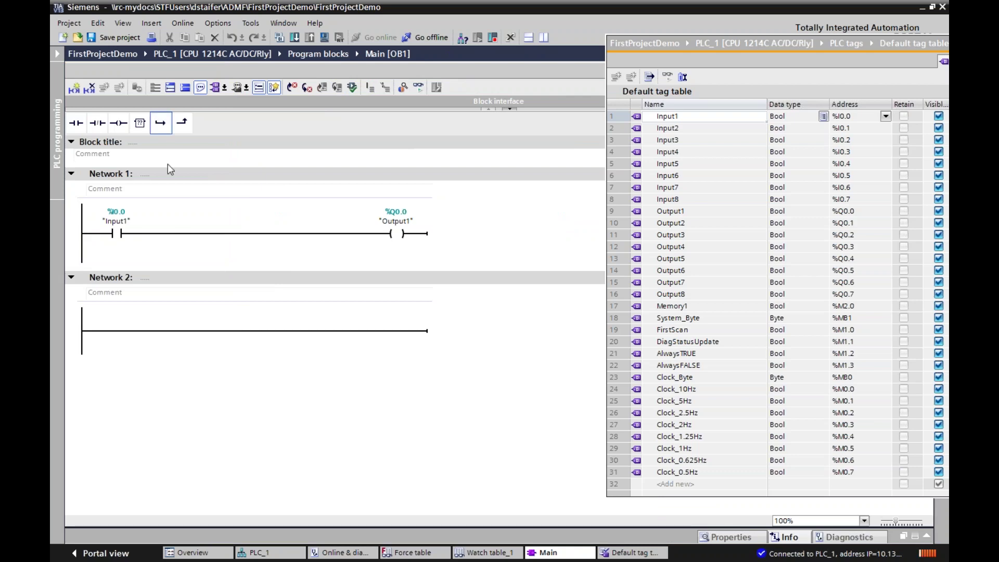
Step: Move the floating tag table clear of the ladder editor and take PLC_1 offline so that the block can be edited
drag(815, 43, 915, 82)
drag(833, 61, 877, 59)
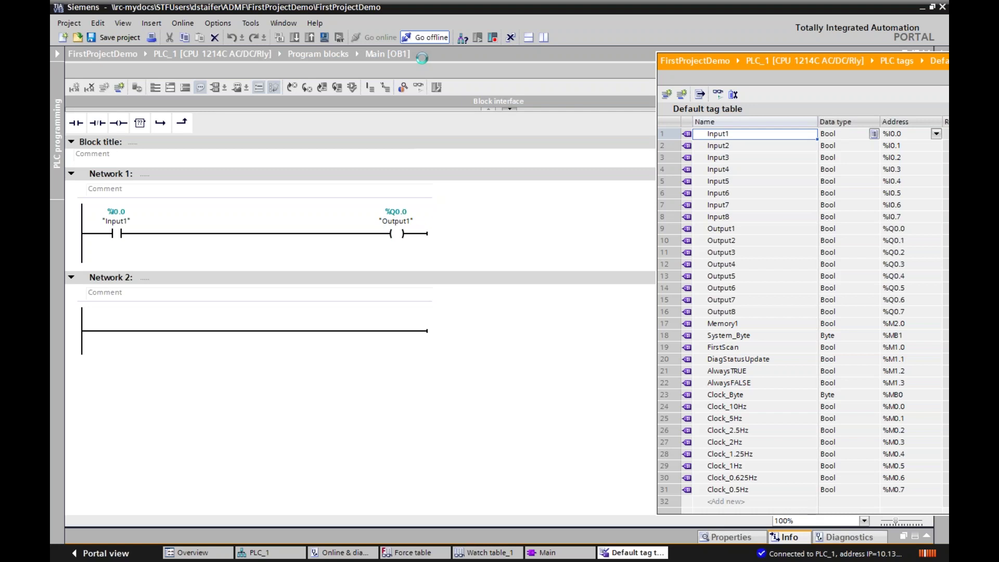
click(625, 213)
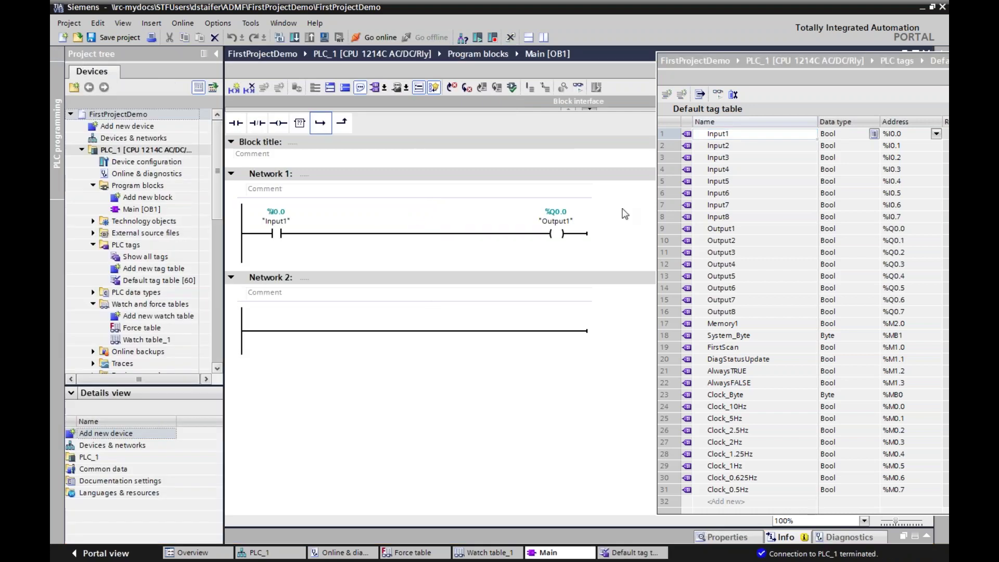
Step: Add a branch below the Input1 rung in Network 1 with a normally open DiagStatusUpdate contact and an Output2 coil
click(248, 233)
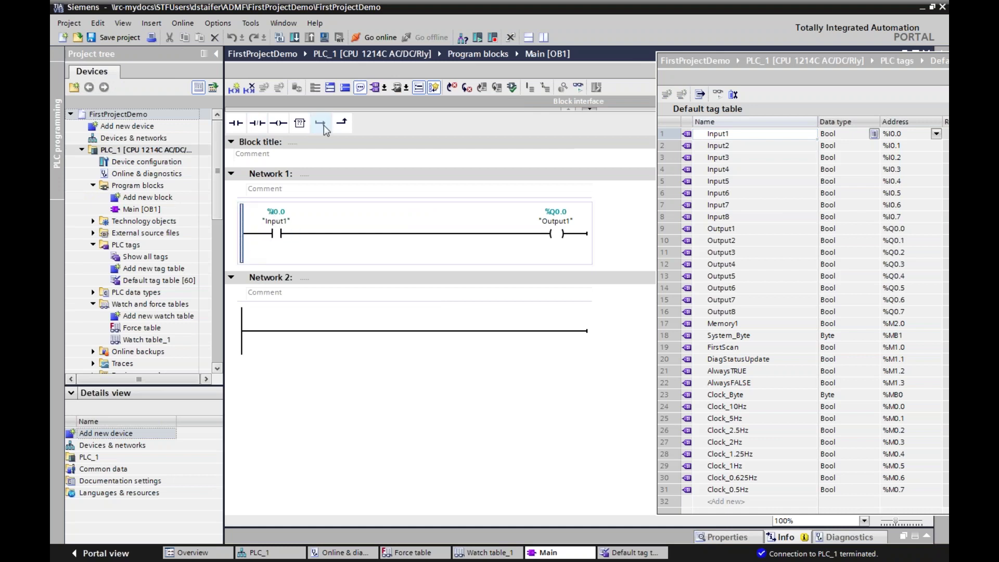
click(320, 123)
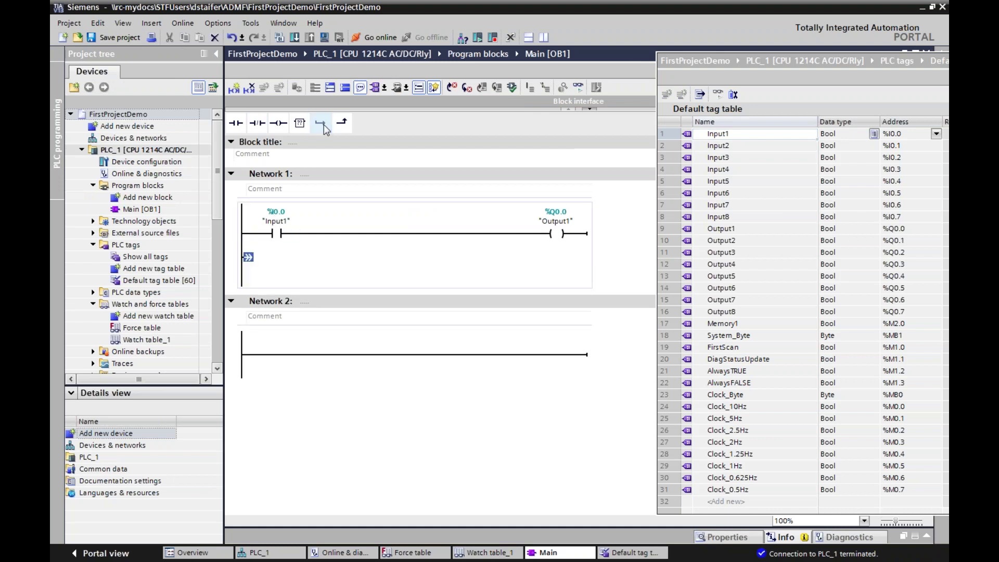
click(237, 124)
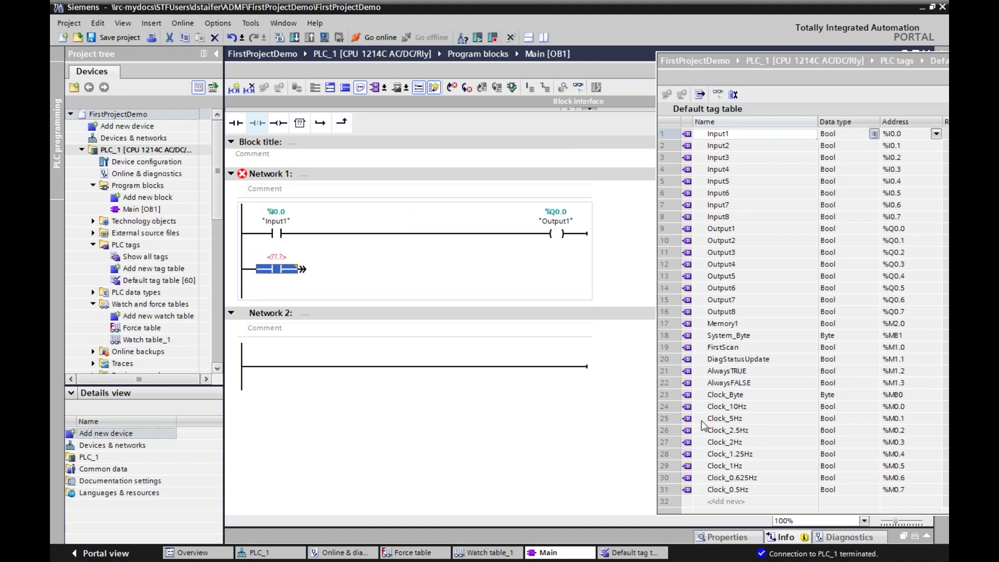
drag(691, 361, 276, 259)
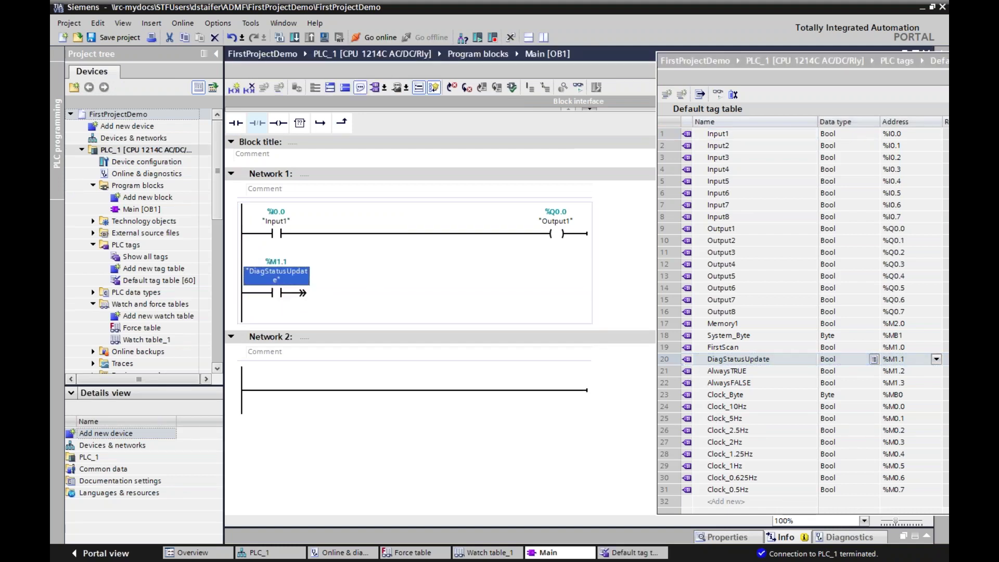
click(278, 123)
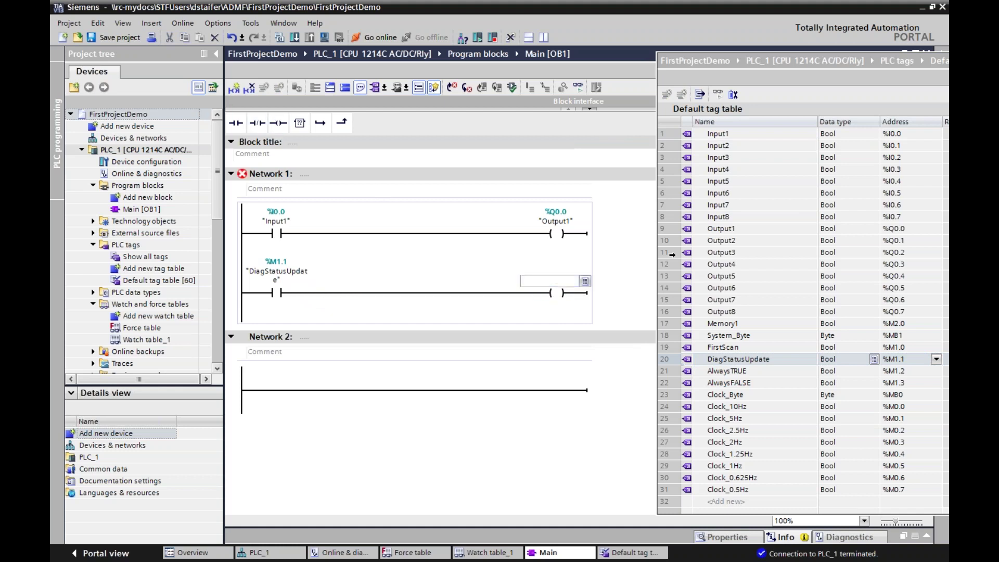
drag(688, 245, 551, 281)
Step: Add a branch below the DiagStatusUpdate rung with a normally open Clock_1.25Hz contact and an Output3 coil
click(243, 305)
click(317, 127)
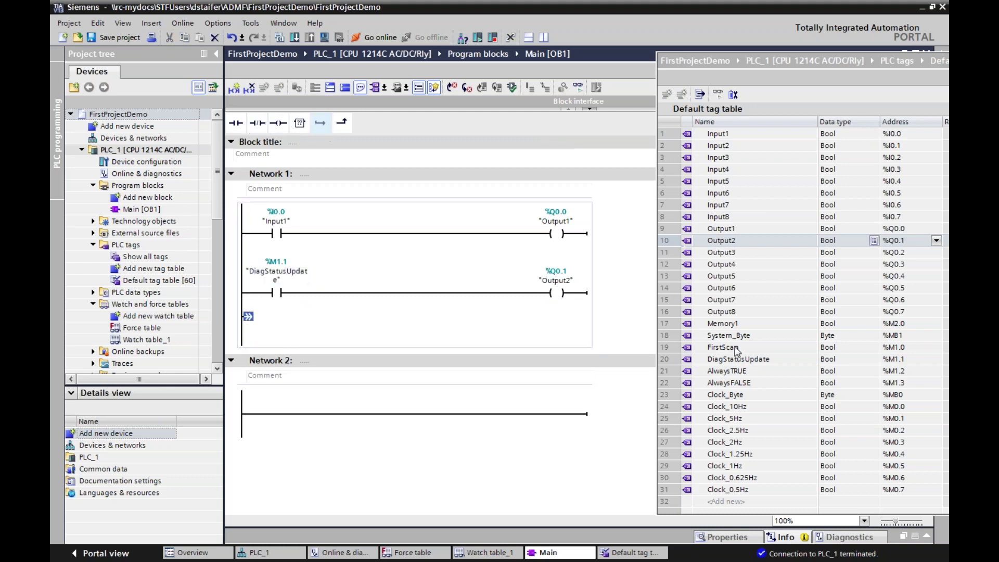
click(730, 433)
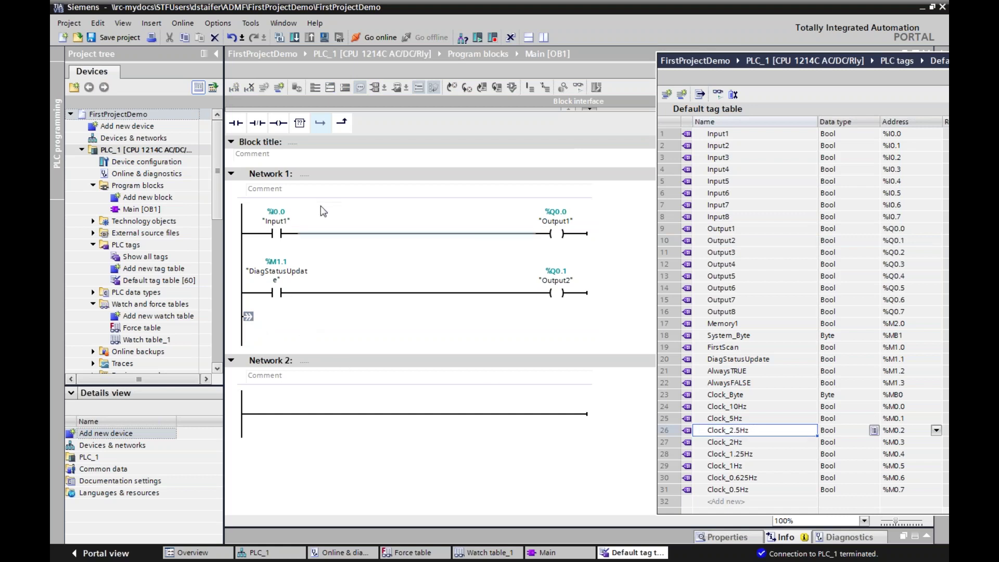
click(236, 123)
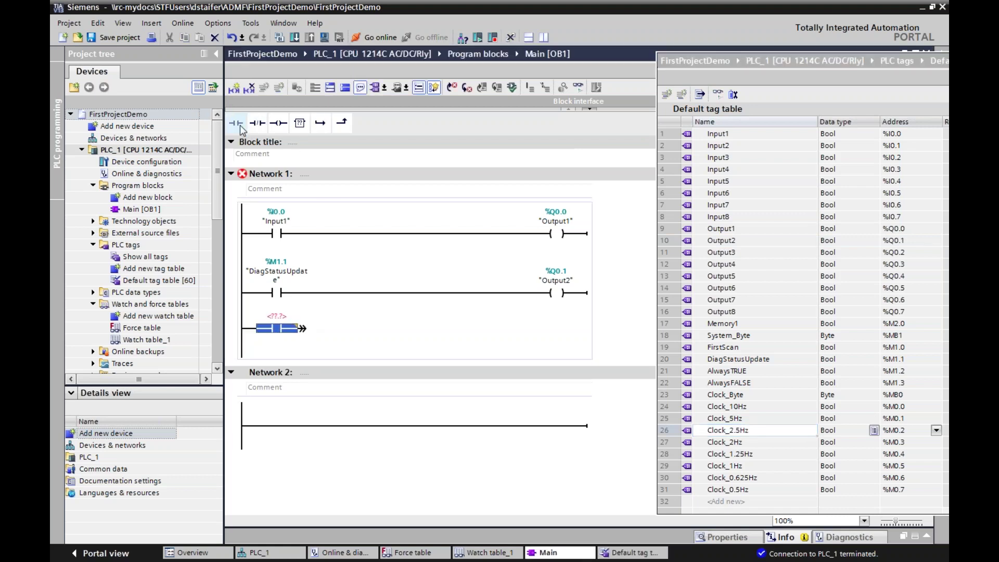
click(740, 455)
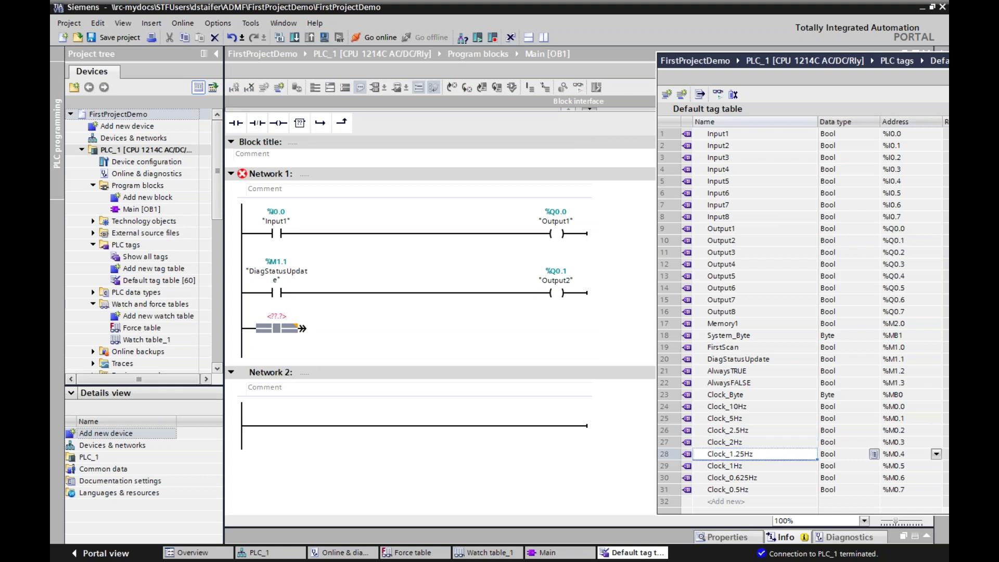
drag(688, 454, 272, 318)
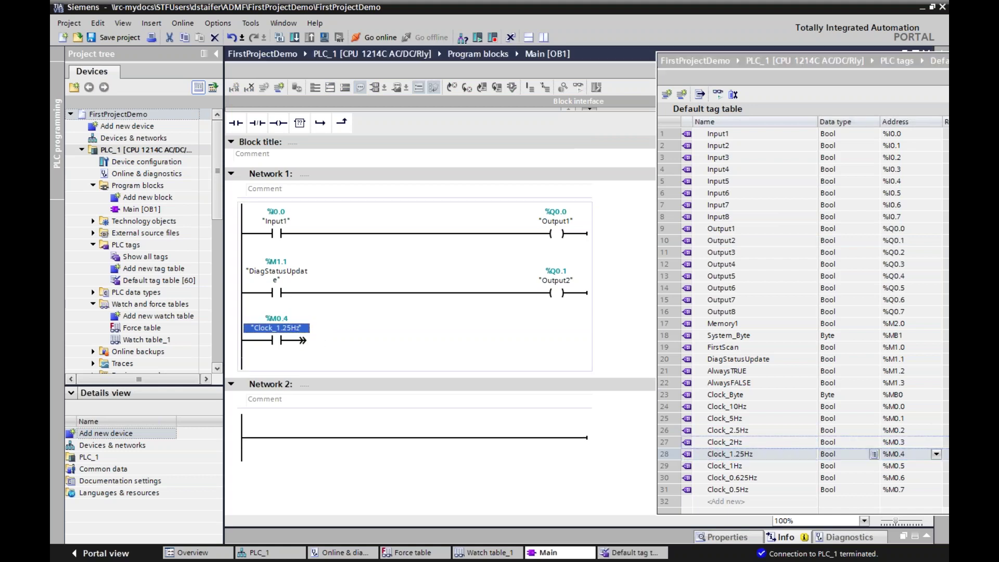
click(279, 129)
drag(692, 259, 557, 326)
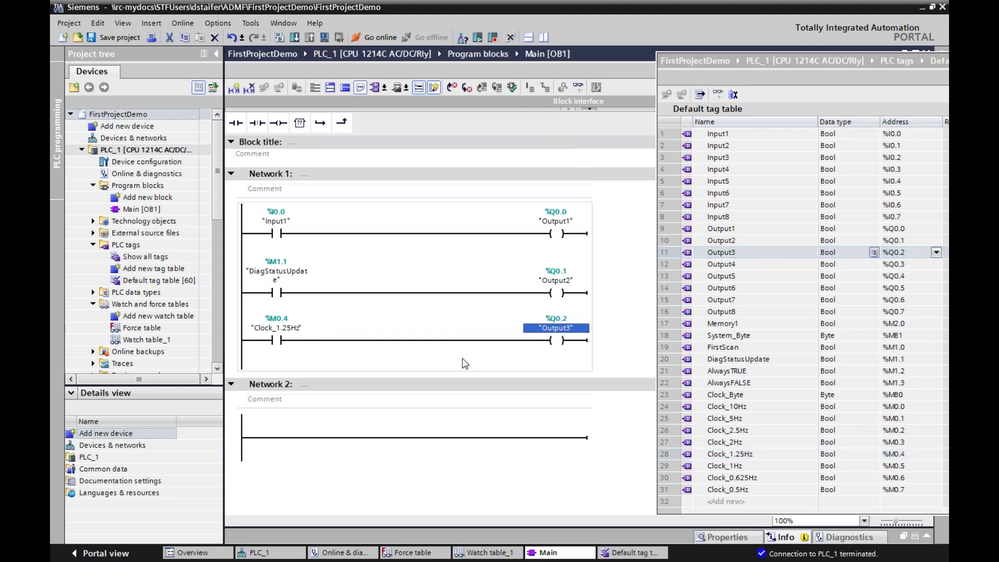
Step: Add a branch below the Clock_1.25Hz rung in Network 1 with a normally open FirstScan contact and an Output7 coil
click(242, 346)
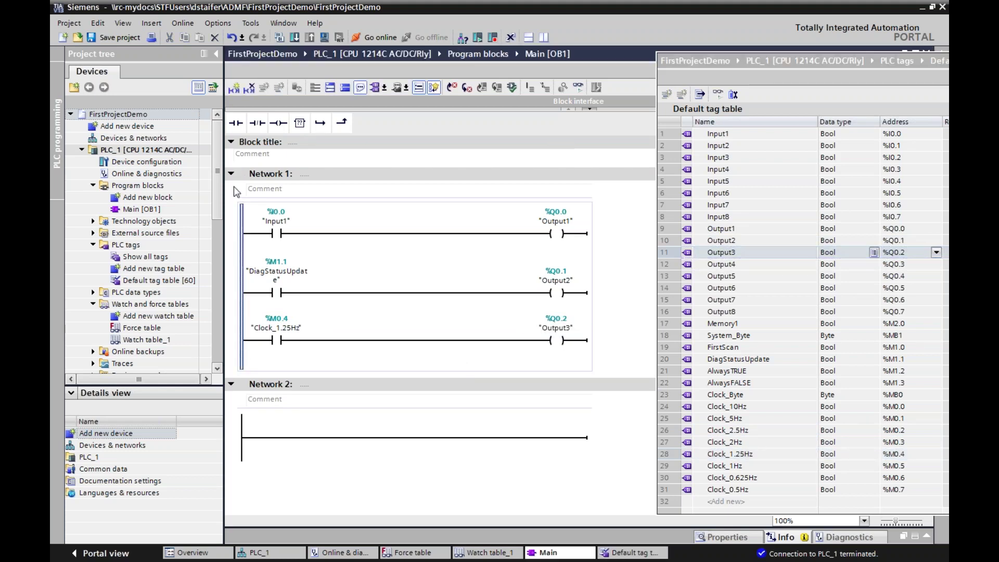
click(316, 125)
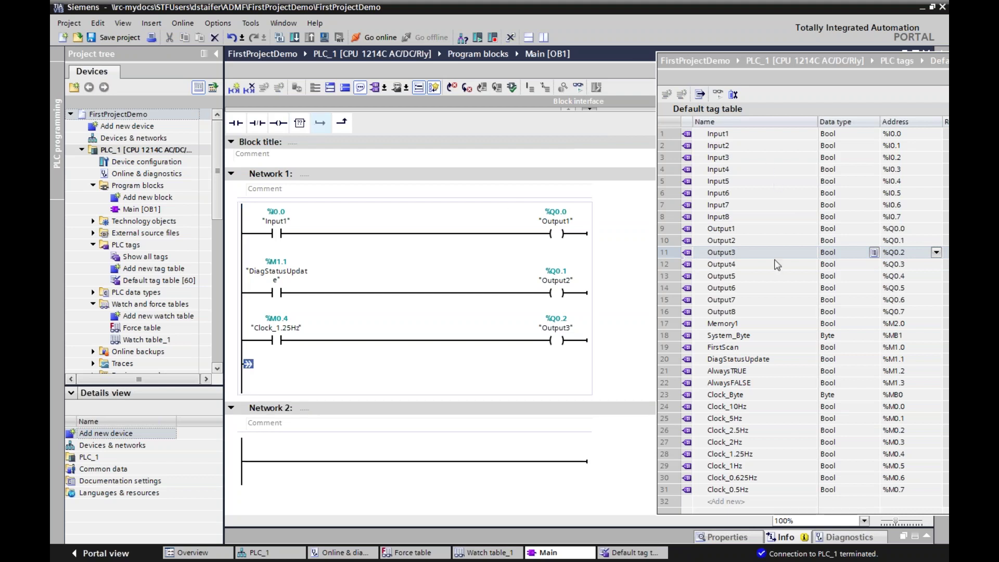
click(731, 348)
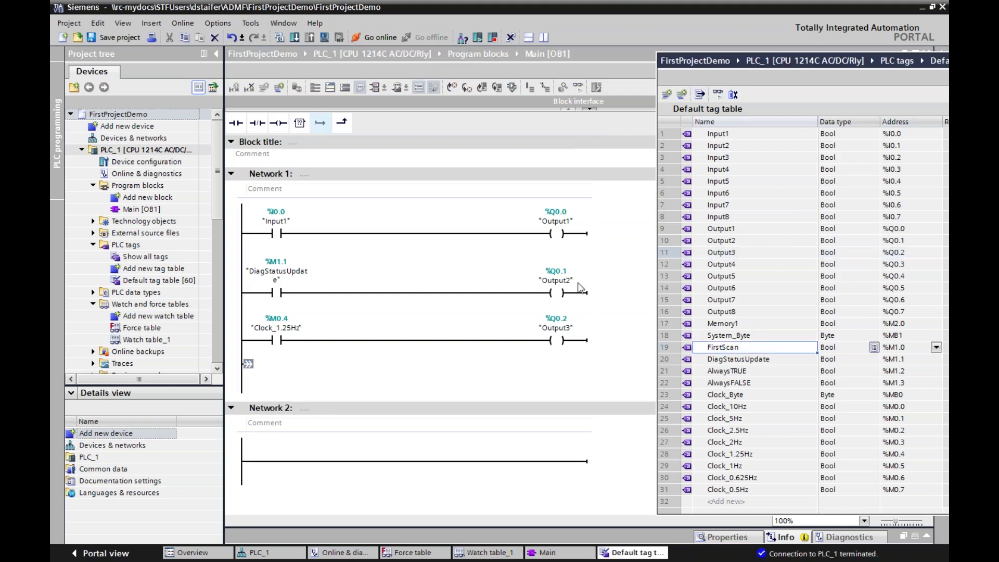
click(235, 122)
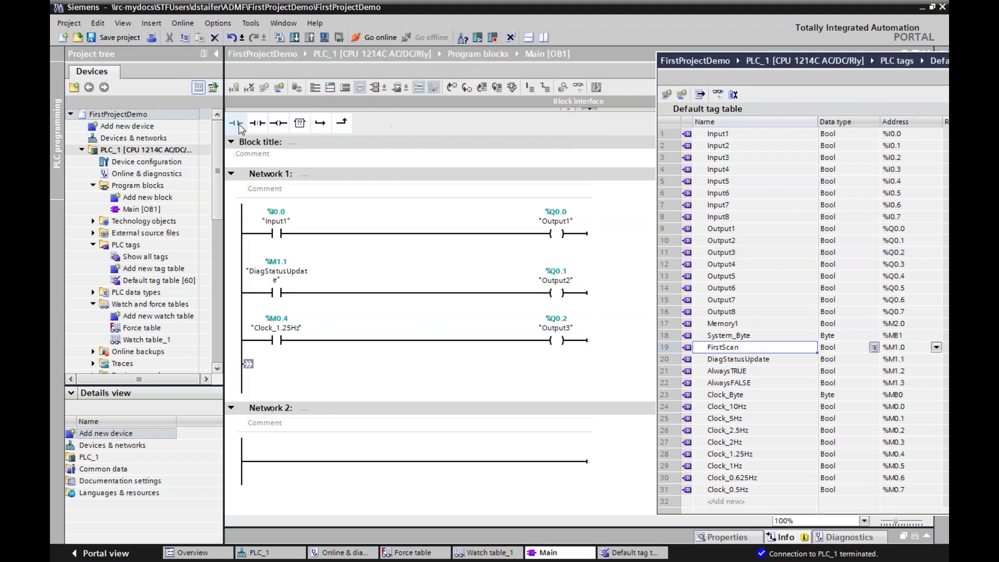
click(696, 351)
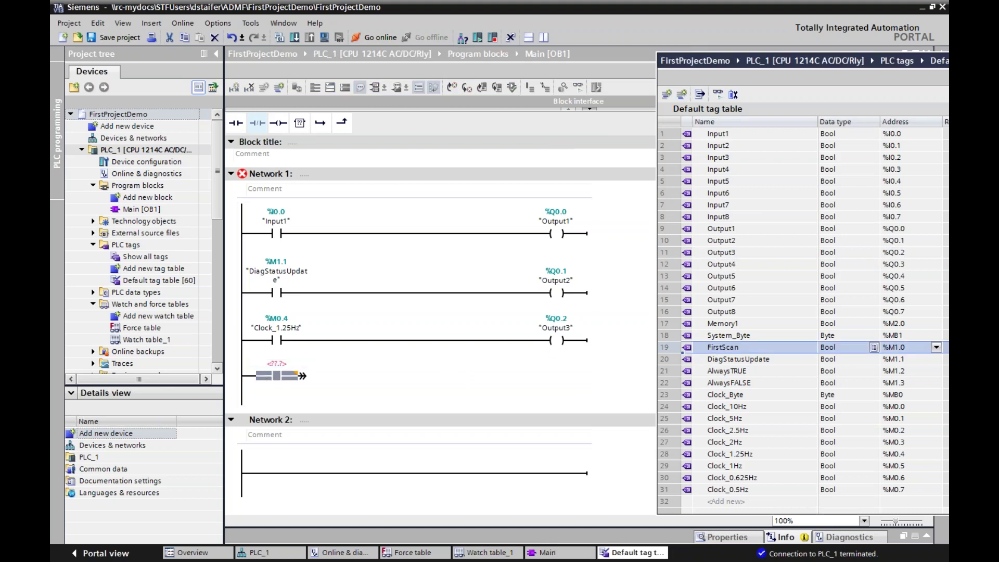
drag(693, 352, 278, 374)
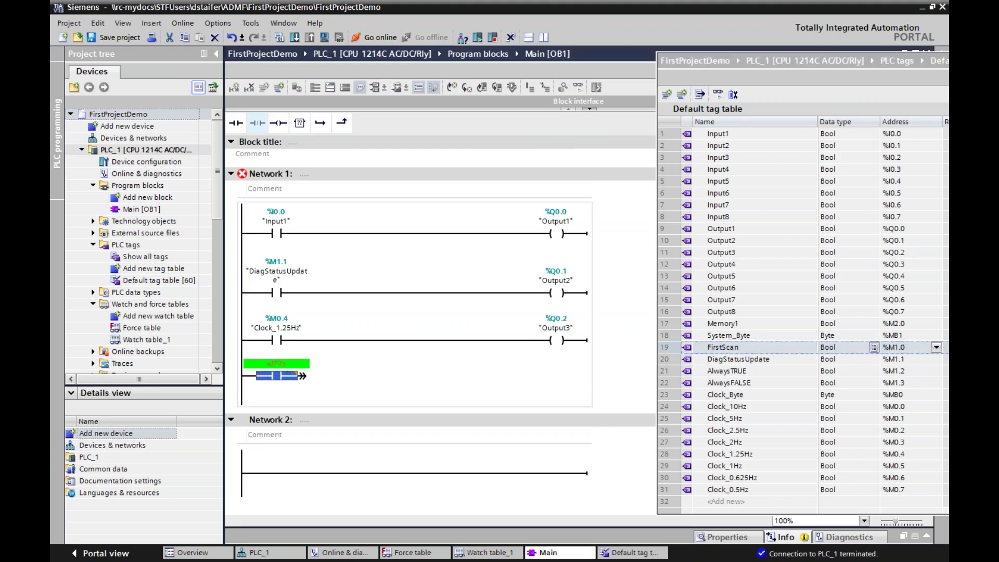
click(278, 123)
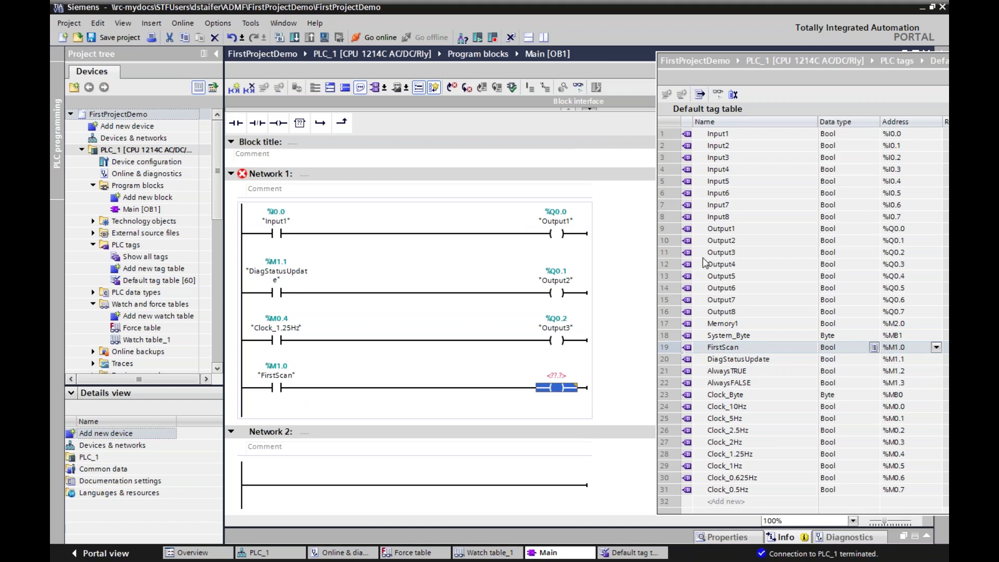
click(691, 301)
drag(691, 301, 561, 384)
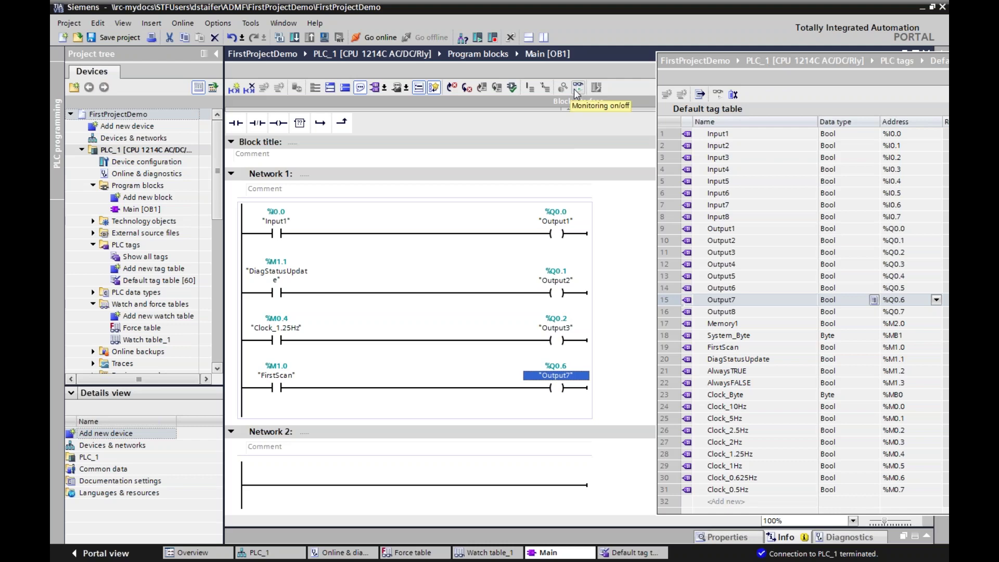
Step: Close the floating default tag table and download the program to PLC_1, overwriting the Main [OB1] block
double_click(807, 61)
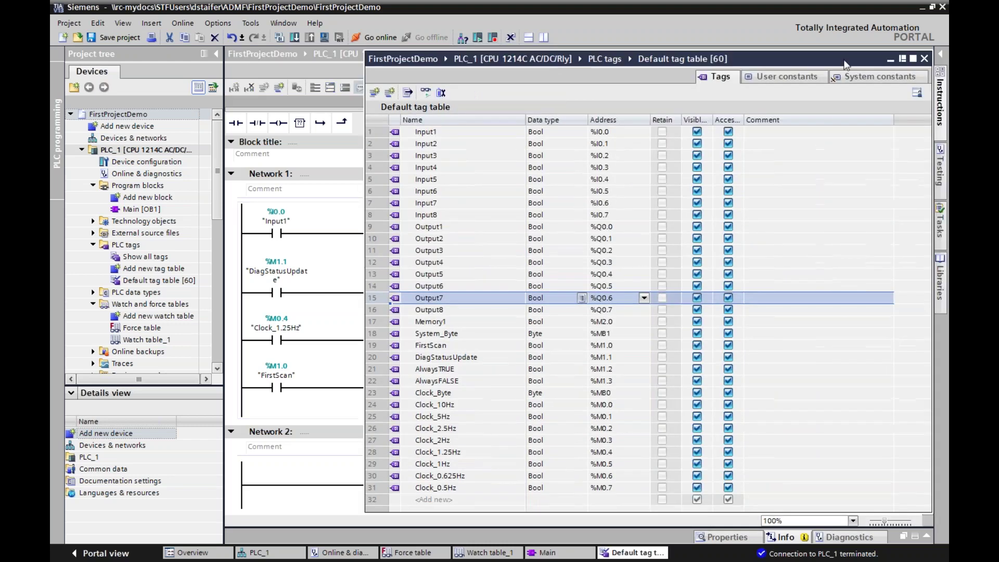
click(923, 59)
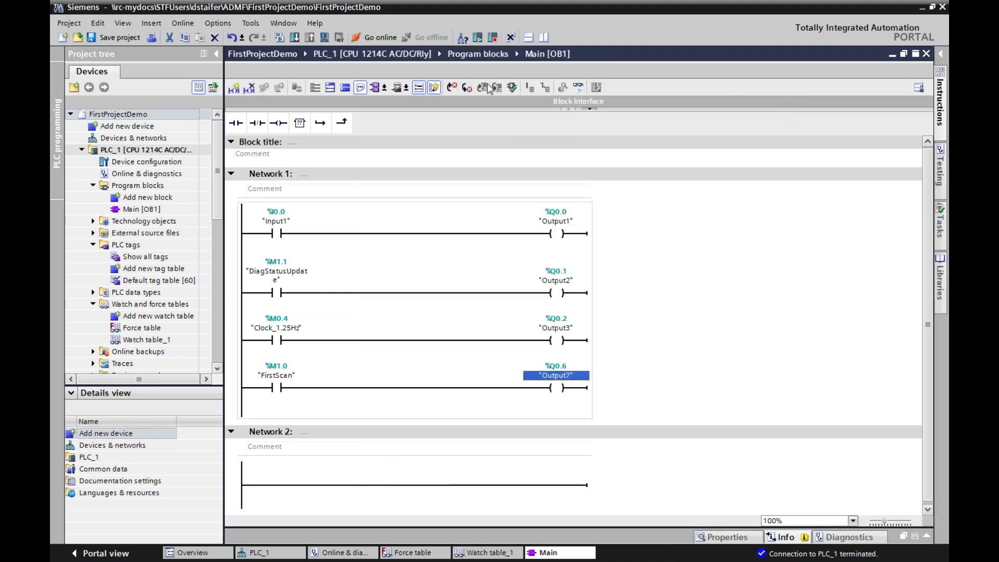
click(294, 37)
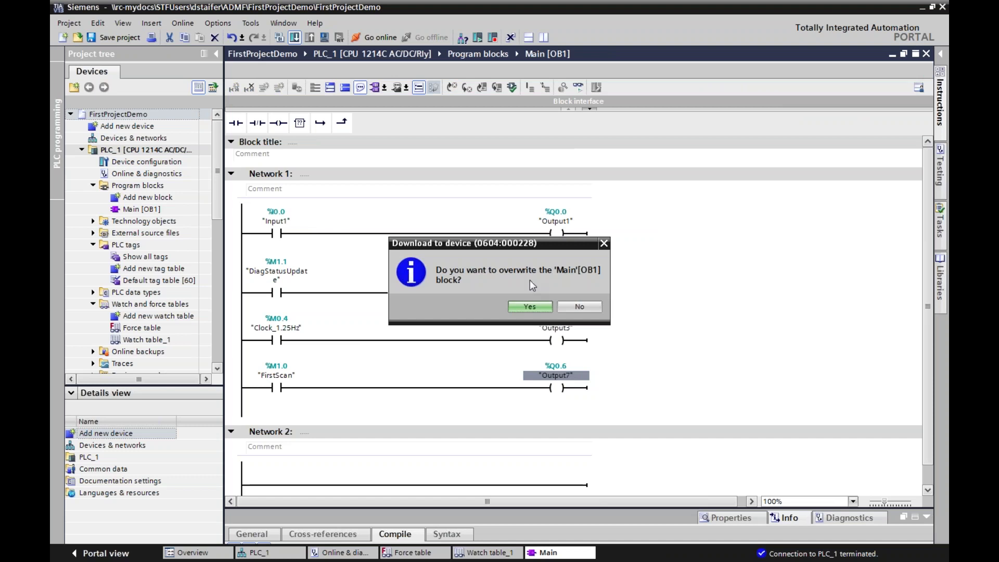
click(519, 306)
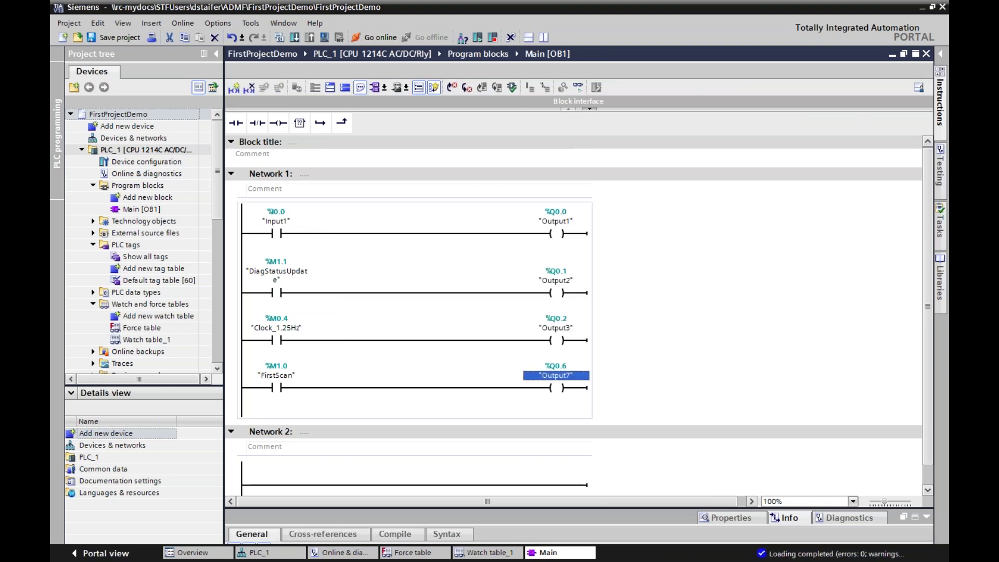
Step: Go online with PLC_1 and monitor Main [OB1] with the CPU operator panel shown beside the ladder
click(379, 37)
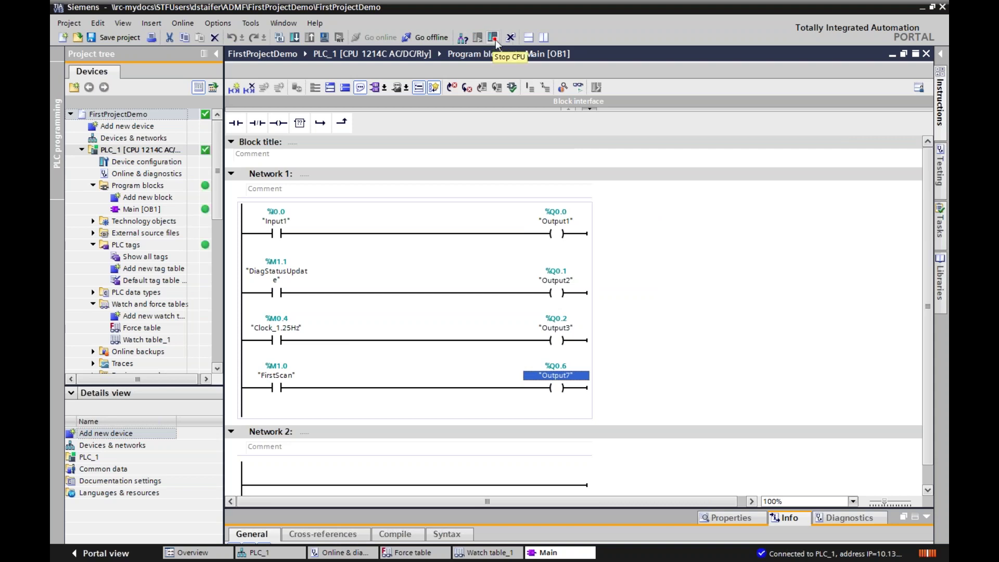
click(583, 87)
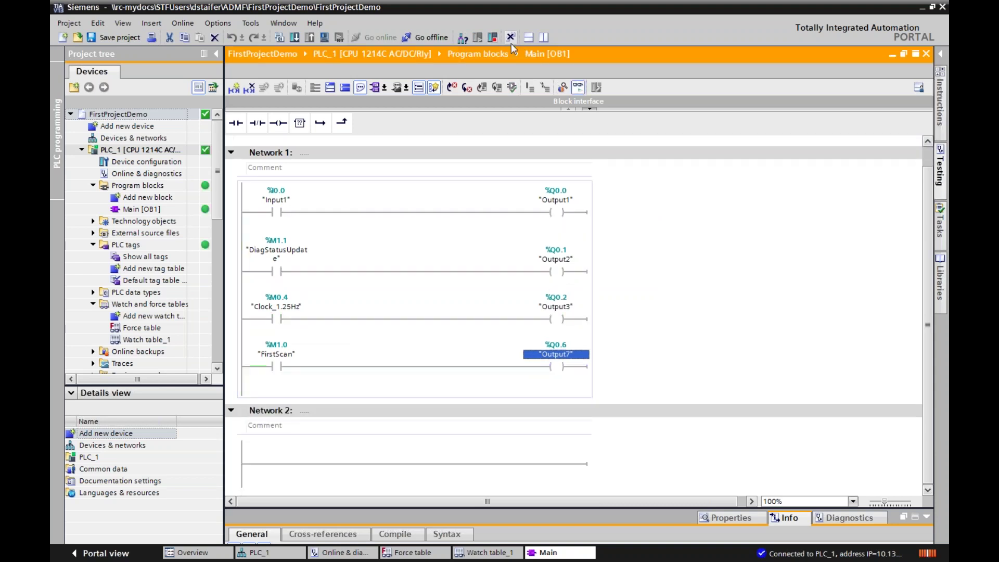
click(940, 53)
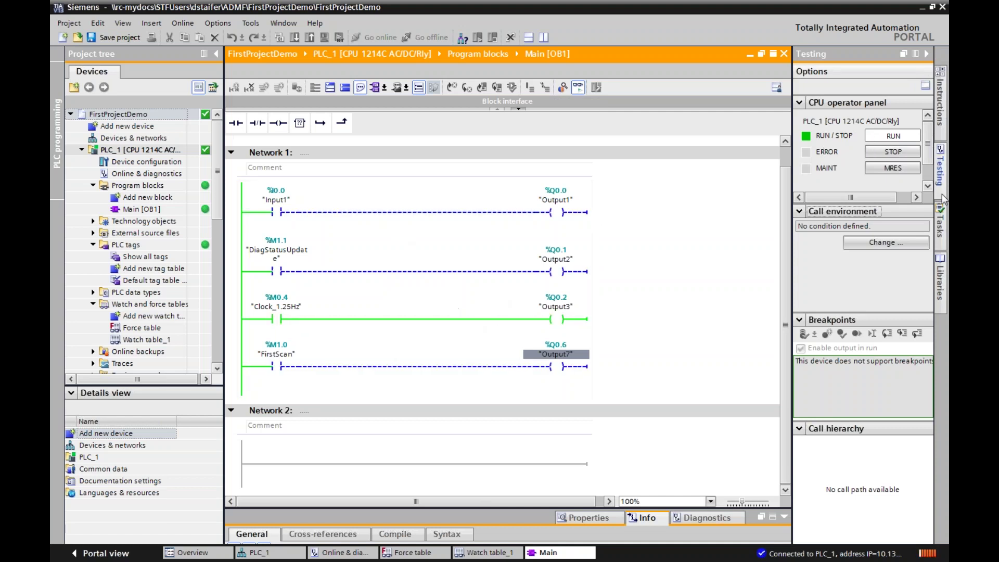
Step: Switch the CPU to STOP mode and back to RUN mode twice while monitoring the FirstScan rung
click(893, 152)
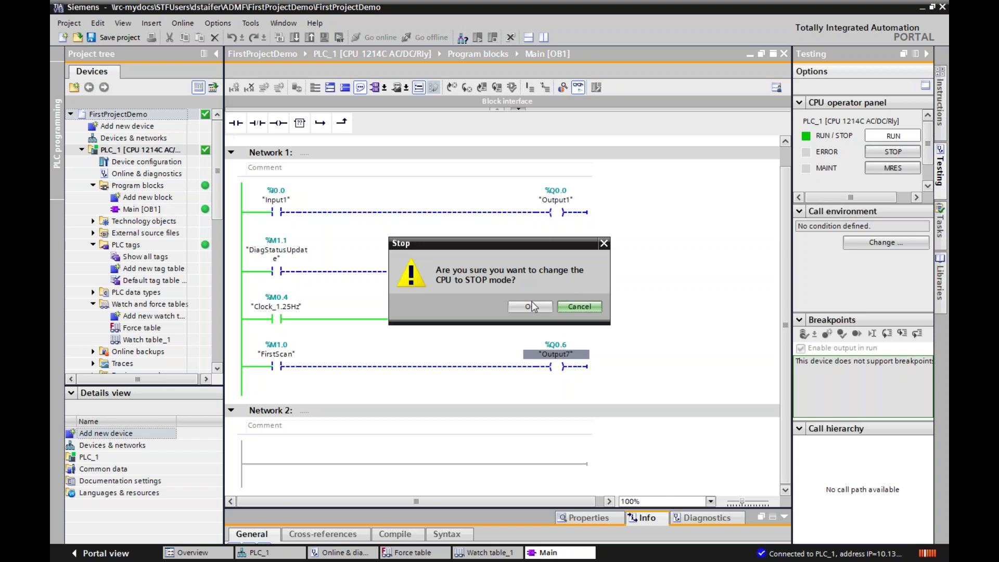
click(582, 306)
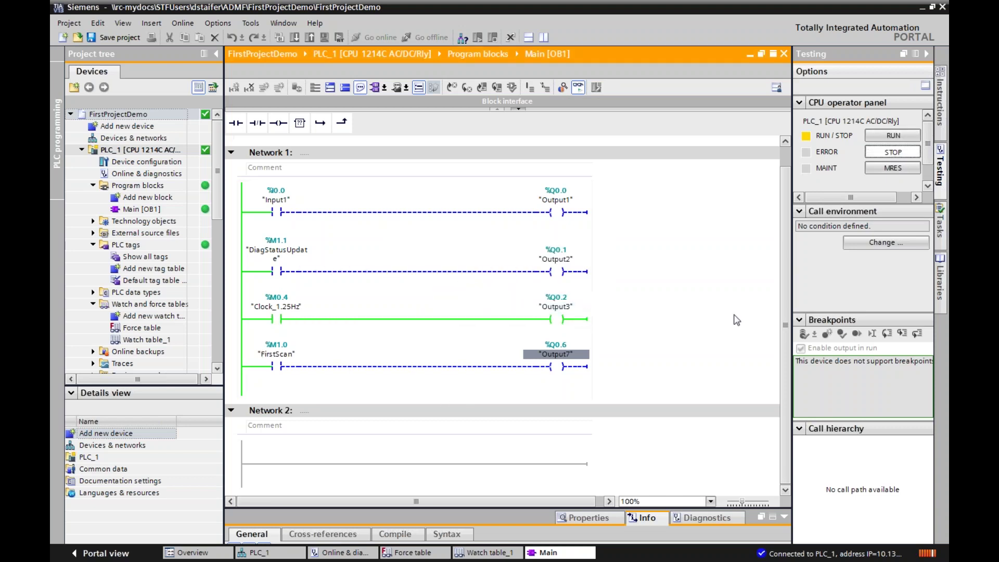
click(894, 137)
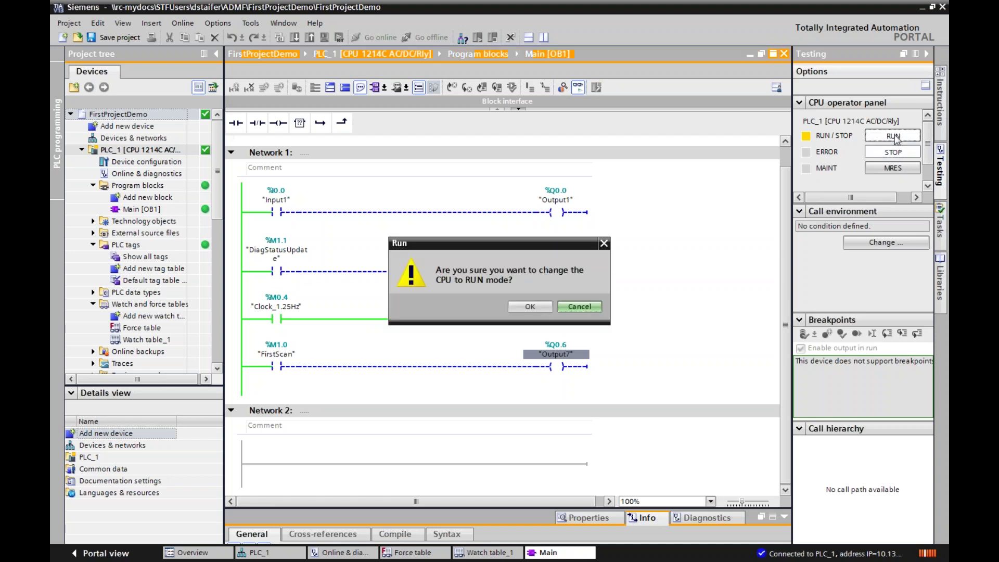
click(530, 305)
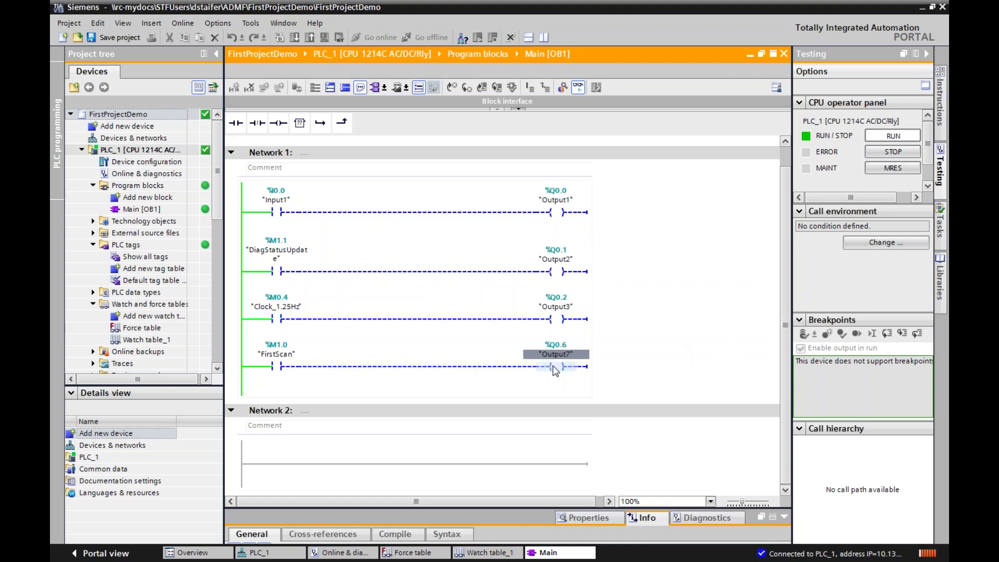
click(894, 152)
click(530, 309)
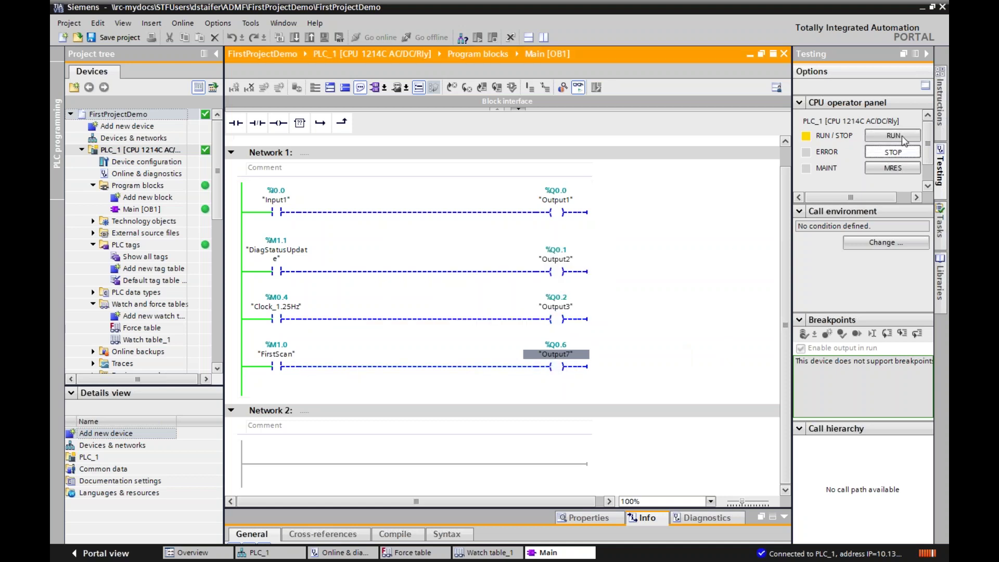
click(904, 139)
click(549, 305)
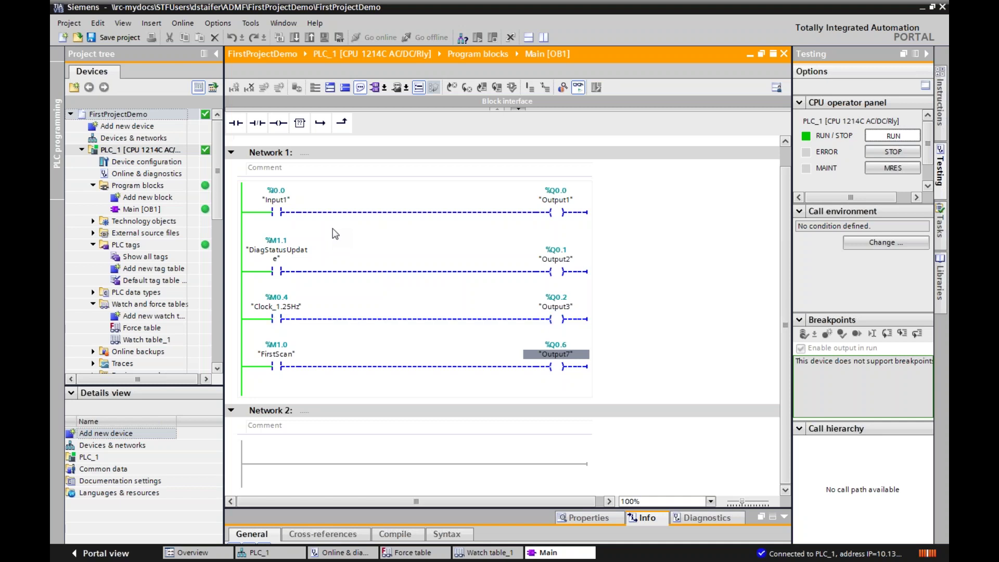
Step: Open PLC_1's force table and enter the Output1 tag in the second row
double_click(165, 329)
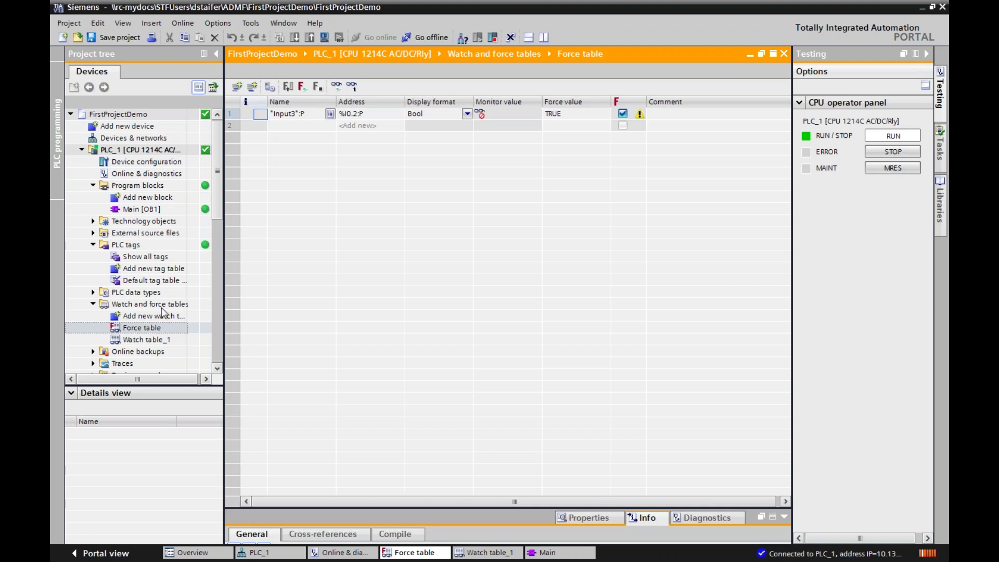
click(270, 129)
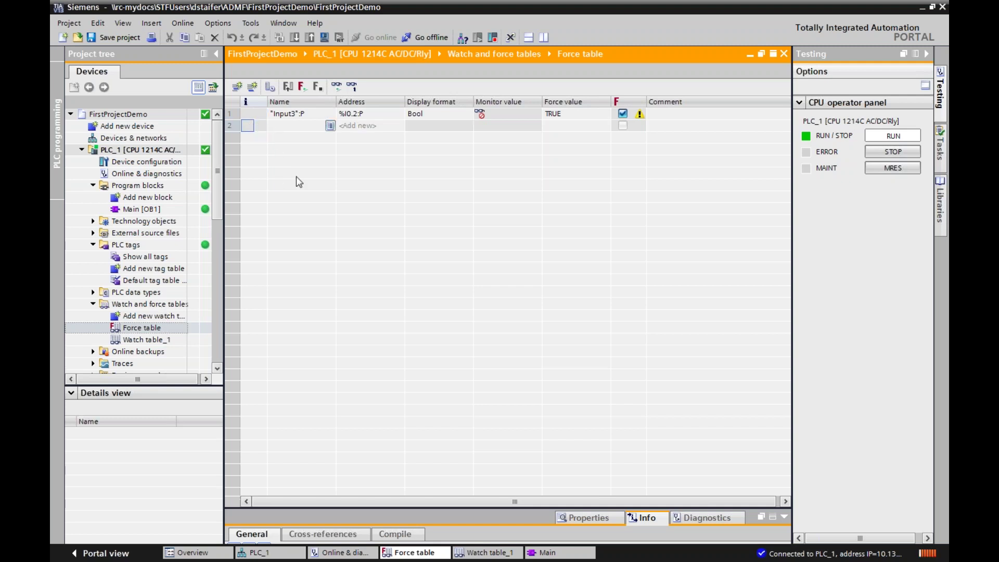
click(290, 126)
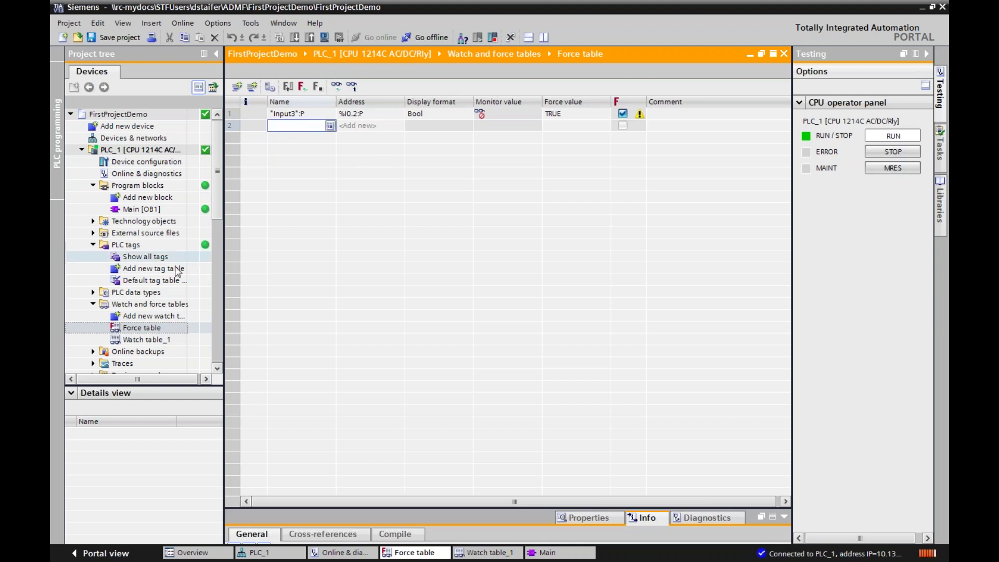
click(331, 126)
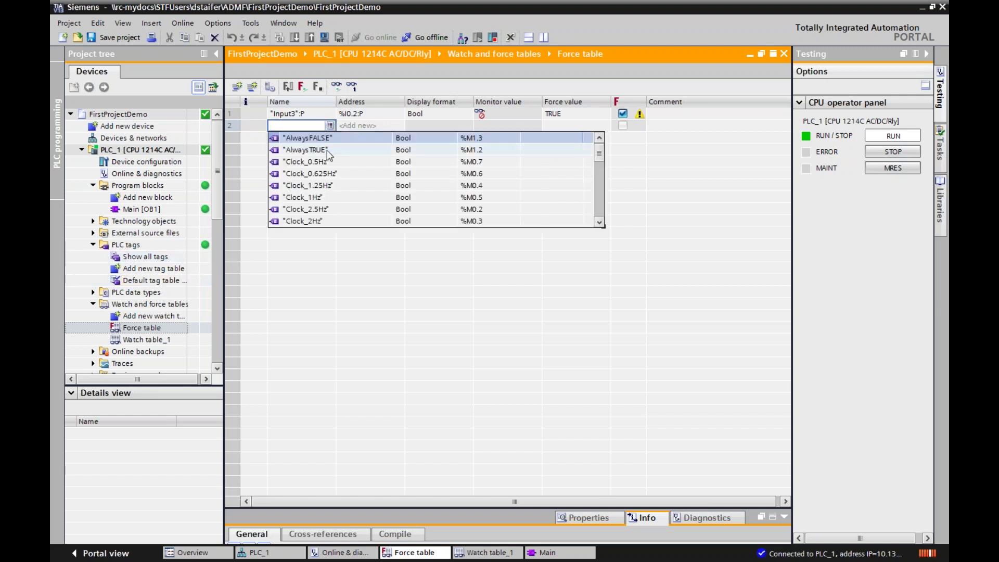
scroll(603, 160, down, 8)
scroll(347, 210, up, 2)
click(322, 197)
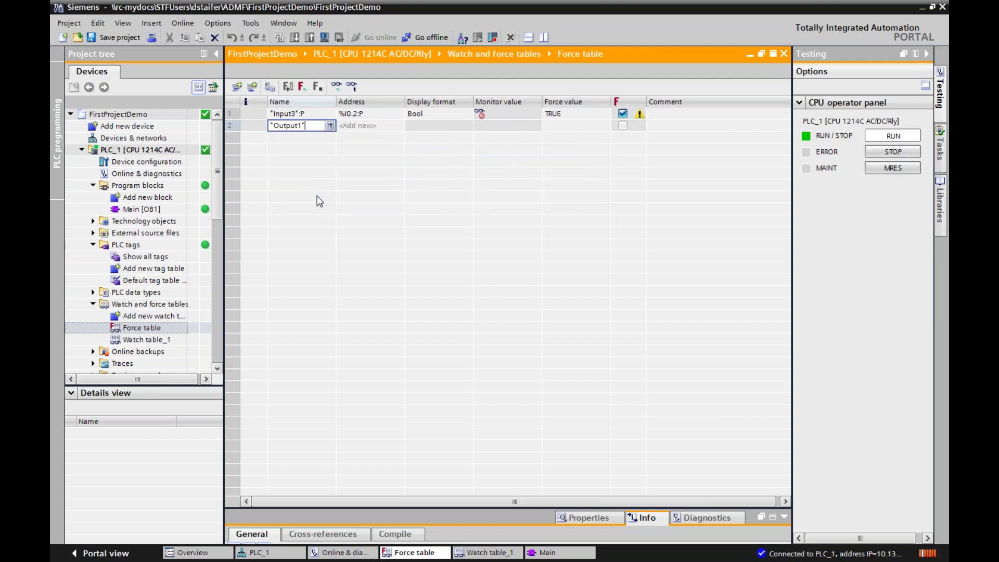
Step: Add the Input1 tag to the third row of the force table
click(283, 140)
click(330, 138)
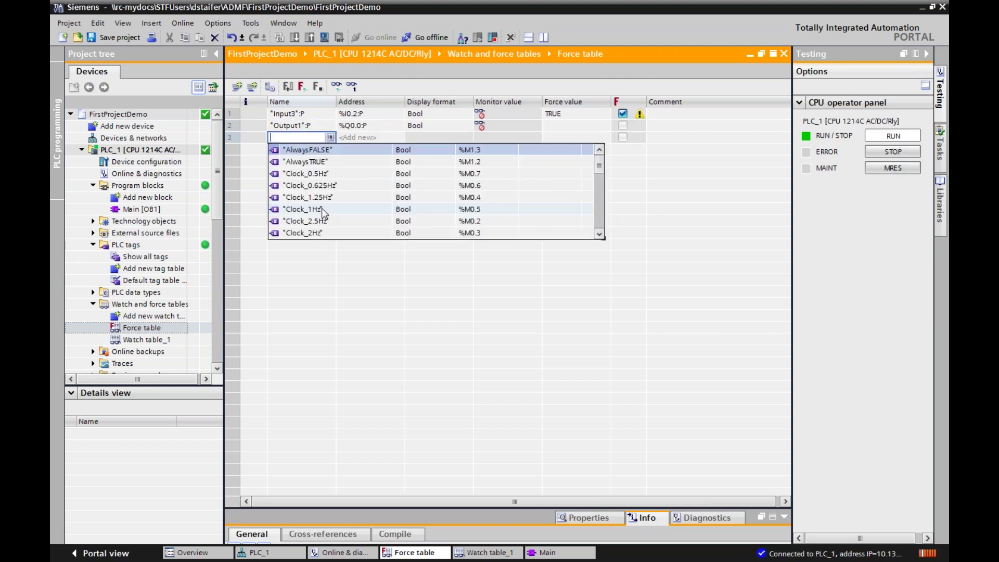
scroll(327, 197, down, 2)
click(322, 233)
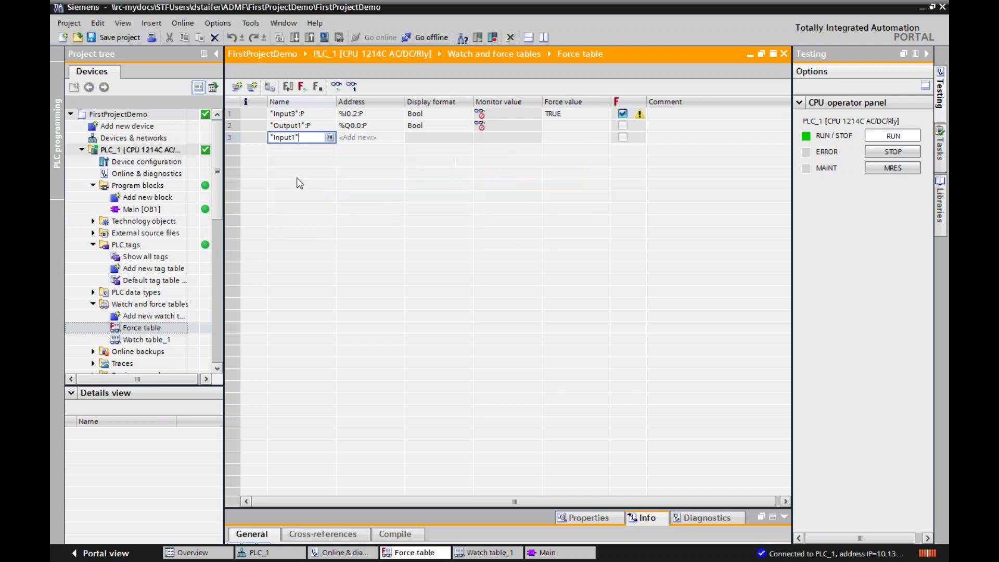
click(296, 149)
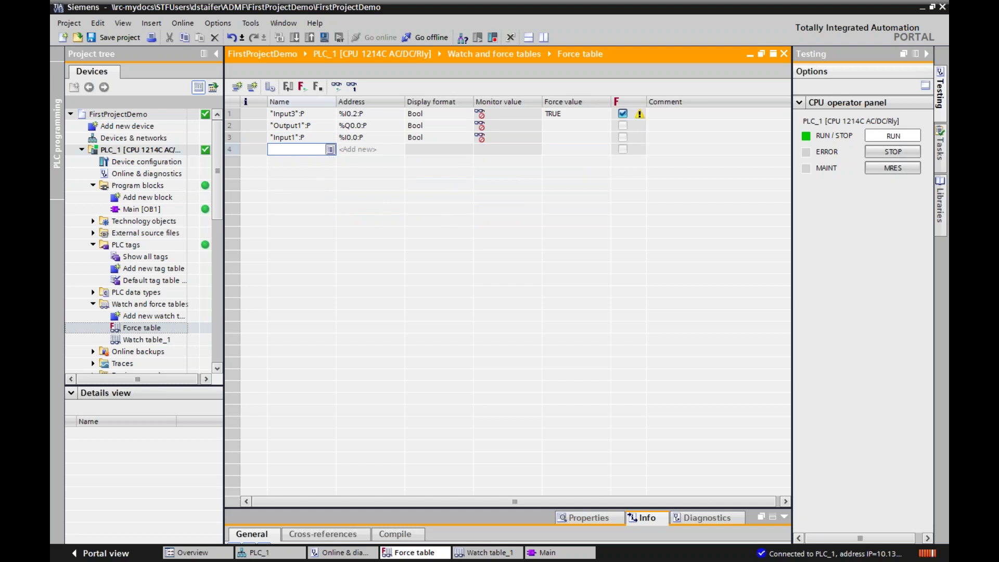
Step: Force Output1 to 1 in the force table and start forcing on PLC_1
click(297, 126)
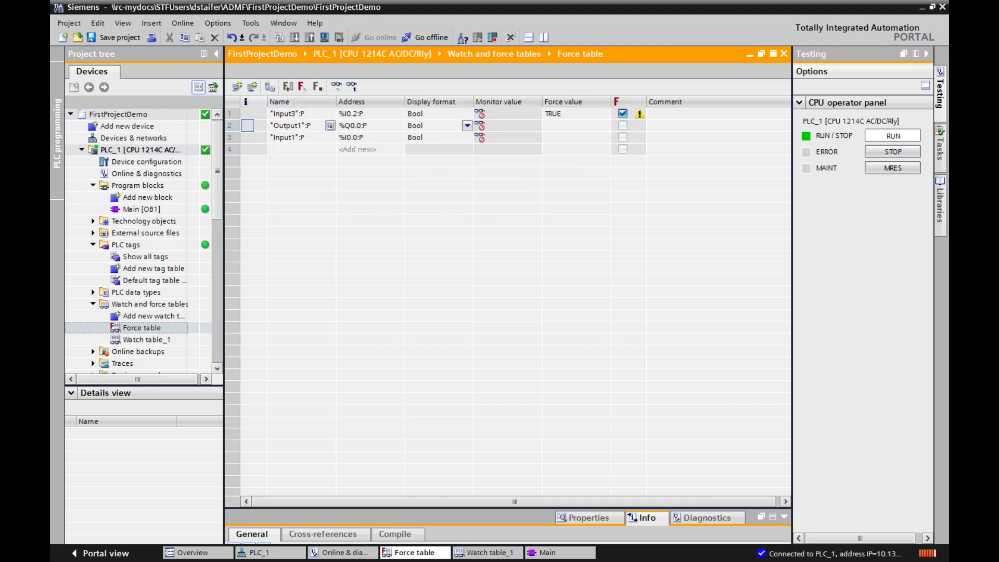
right_click(248, 124)
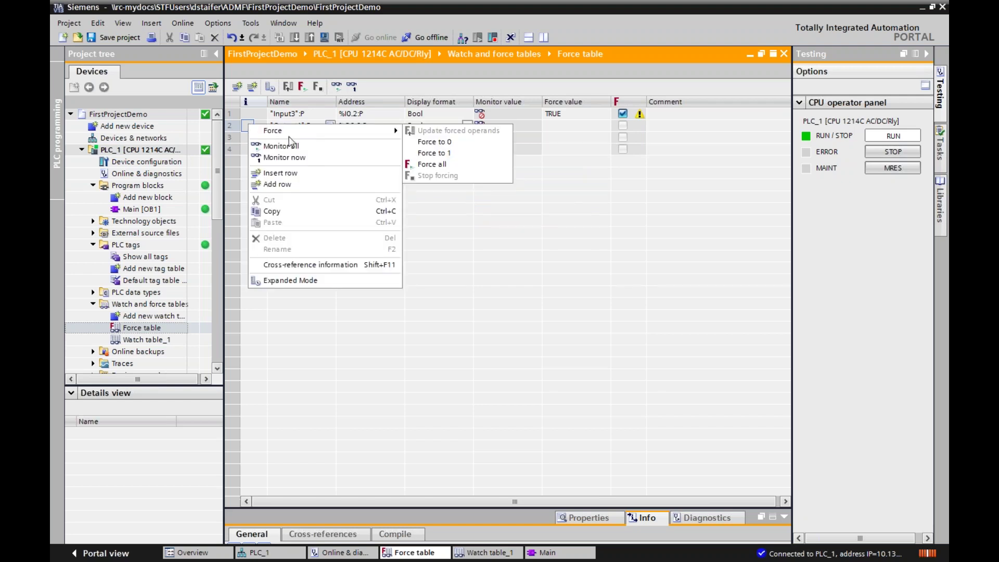
click(430, 154)
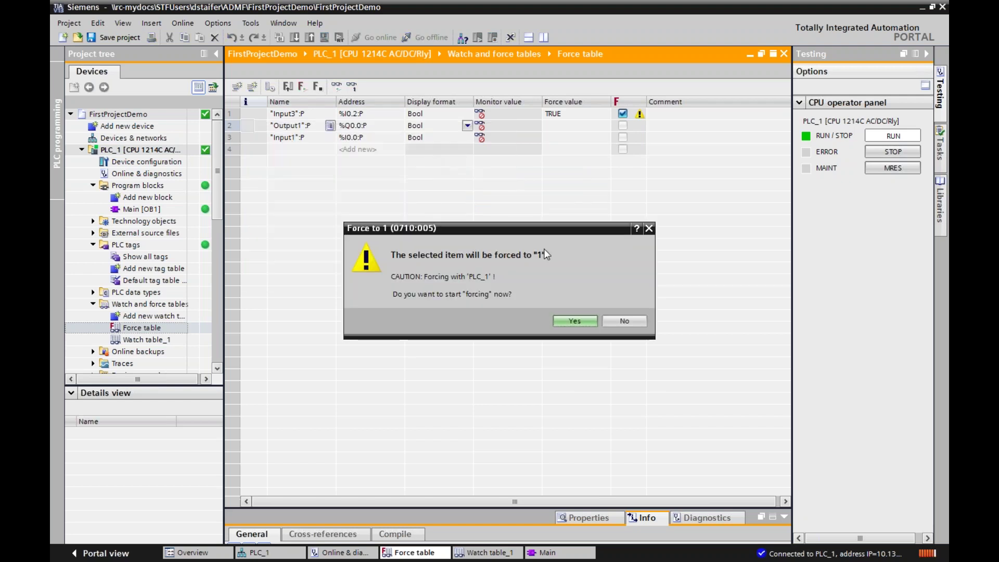
click(578, 323)
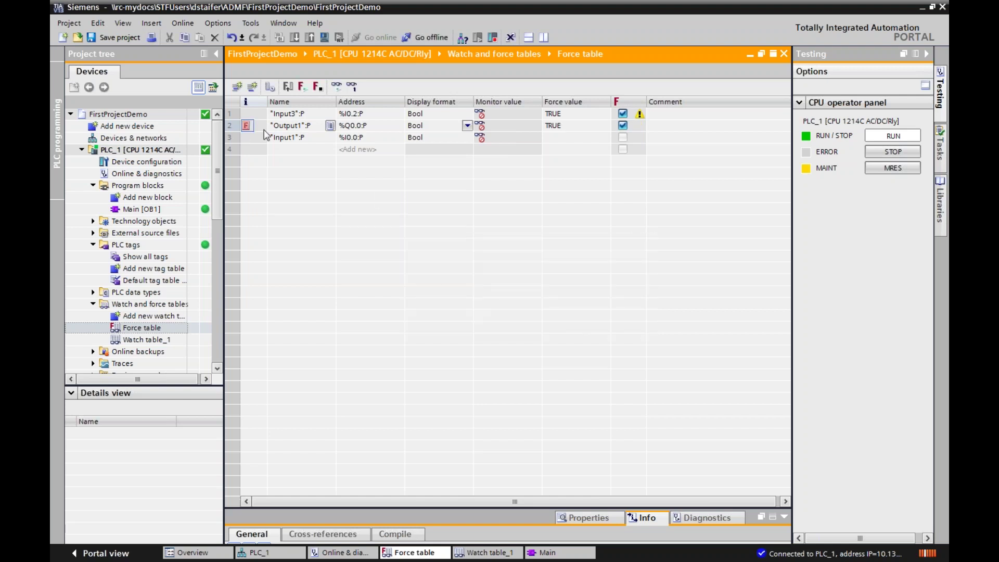
mouse_move(250, 130)
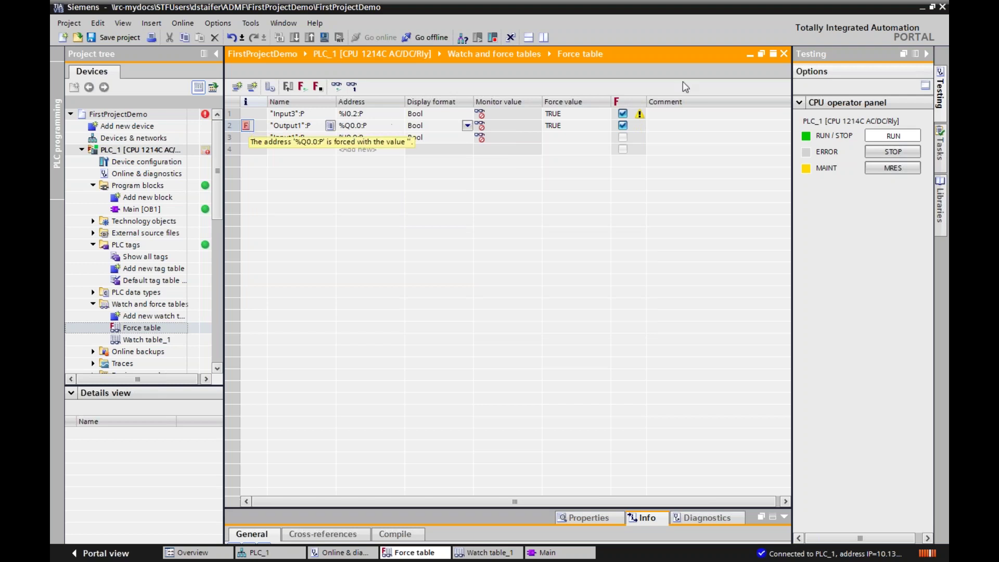
Step: Float the force table window and move it aside to uncover the Main [OB1] ladder
click(761, 53)
drag(336, 11, 789, 116)
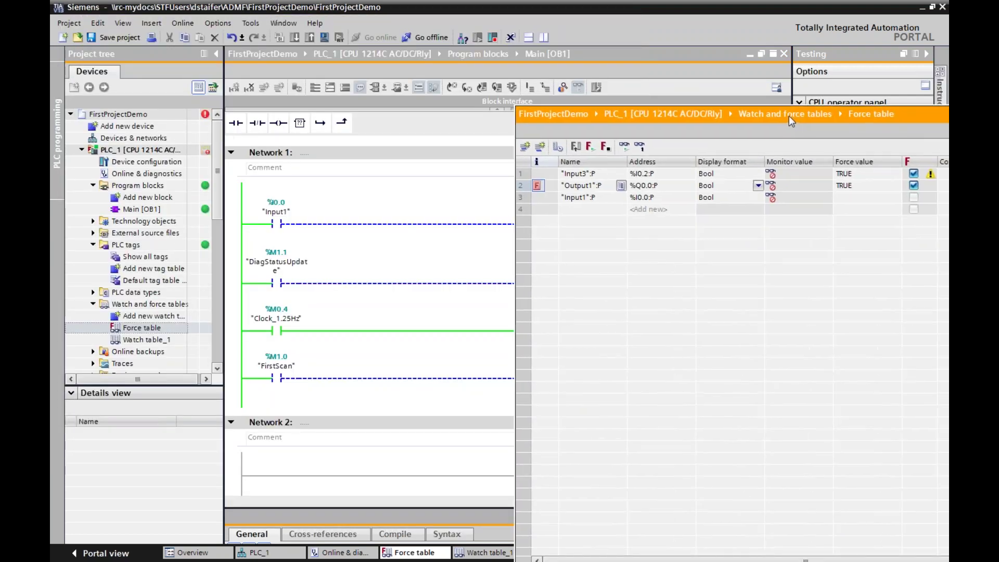
Step: Float the Main [OB1] ladder window and place the force table beside it so both are visible
click(404, 243)
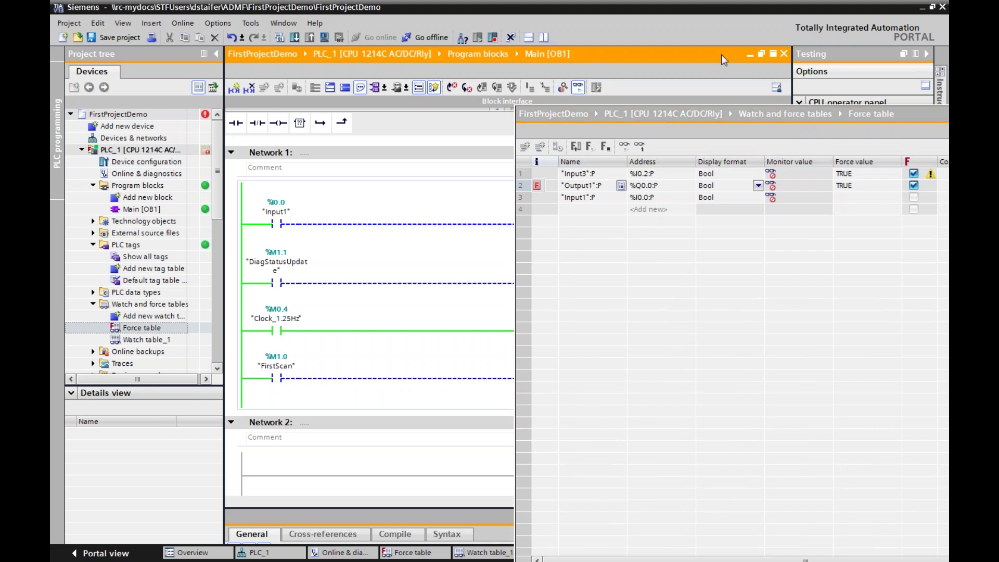
click(761, 53)
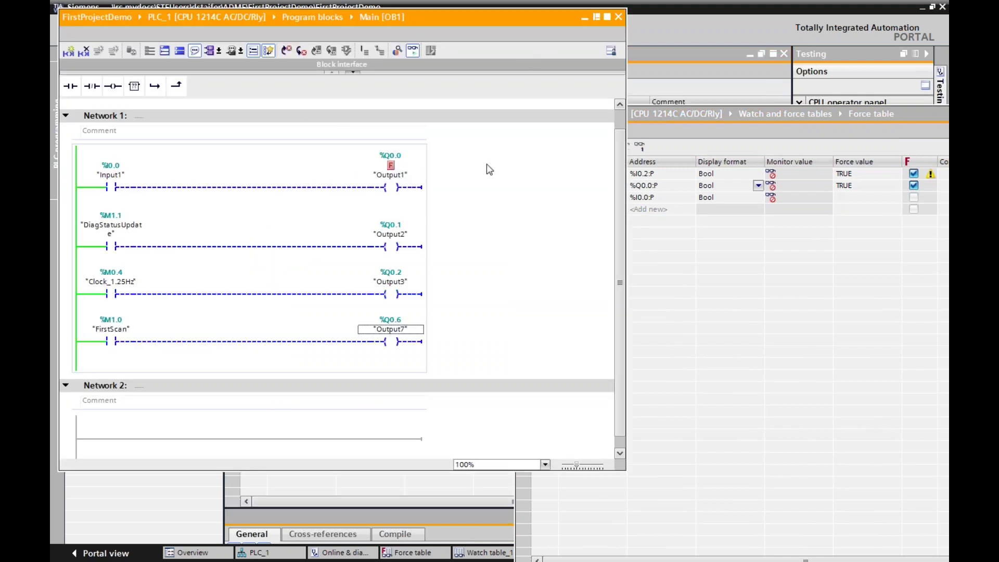
drag(701, 114, 671, 43)
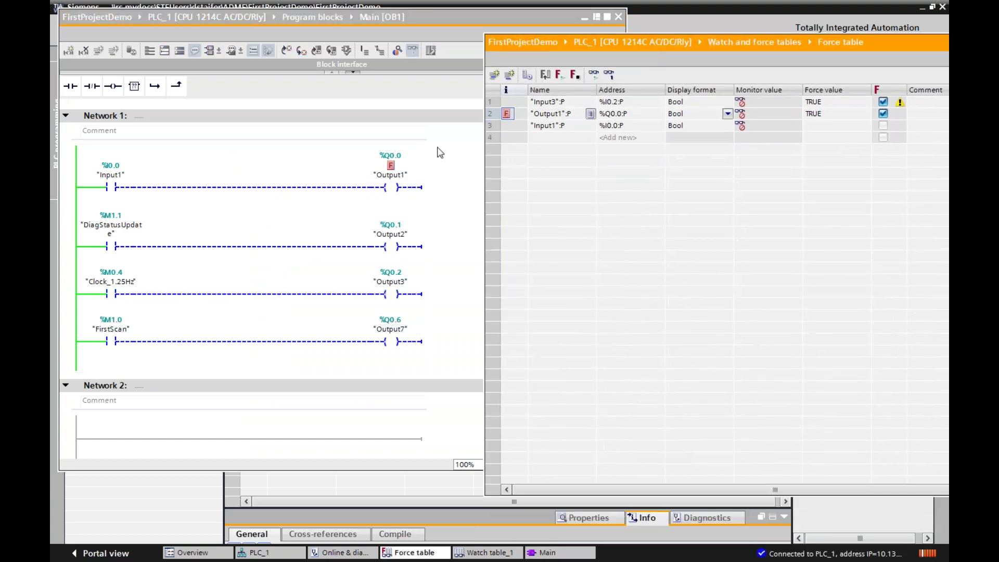
click(391, 176)
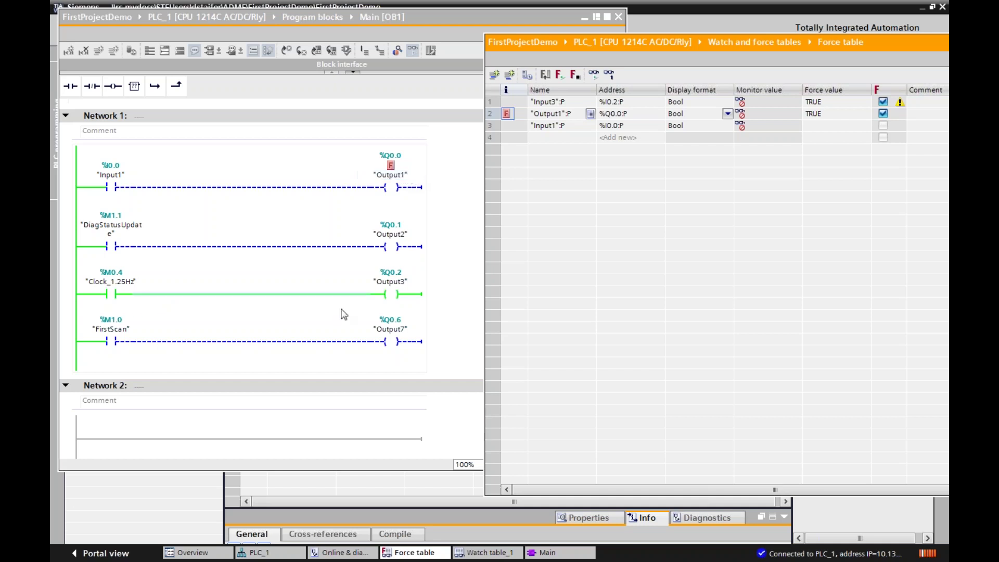
Step: Switch to the Google Photos video of the PLC, compare its output LEDs with the ladder, and minimize the browser
key(alt+Tab)
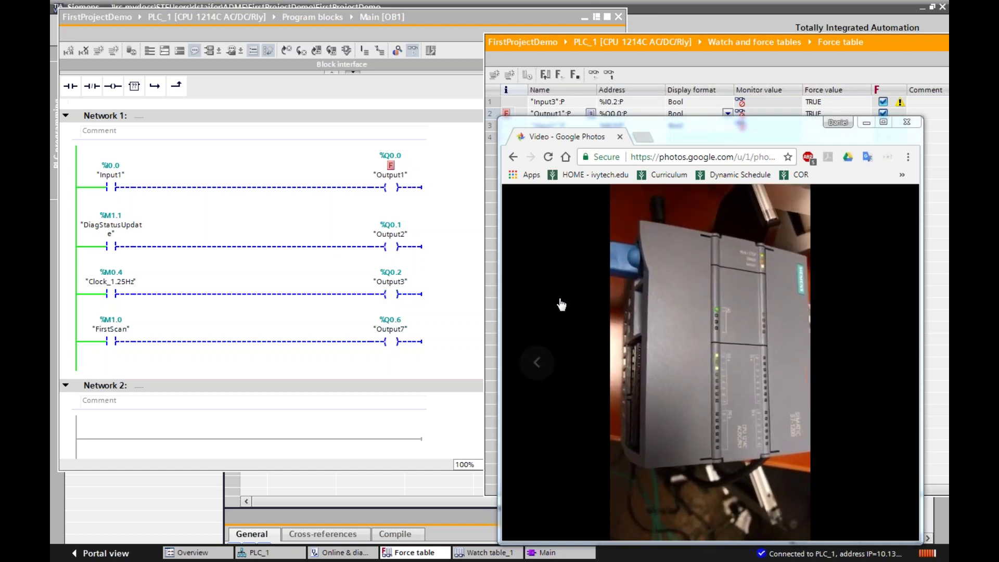
mouse_move(524, 257)
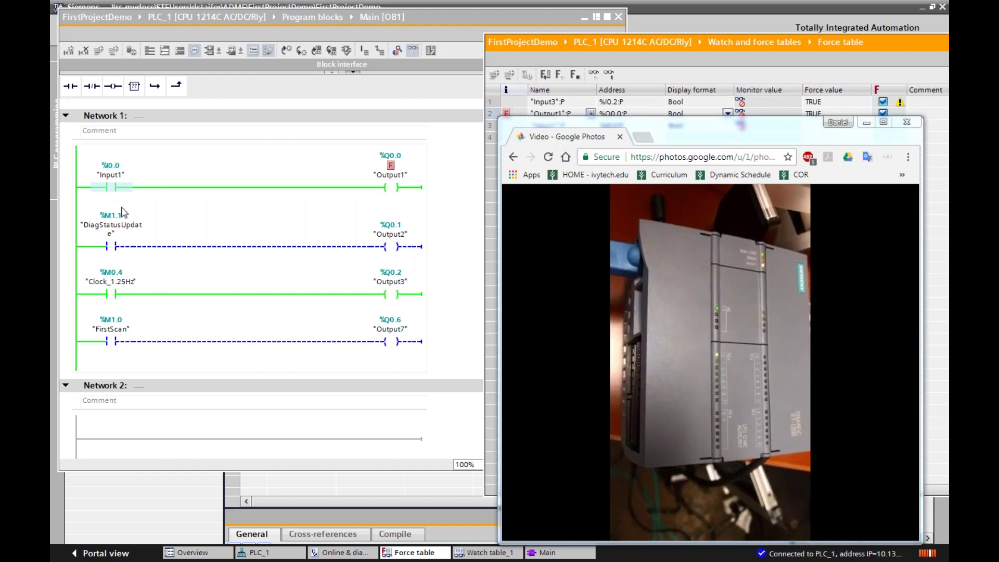
mouse_move(760, 348)
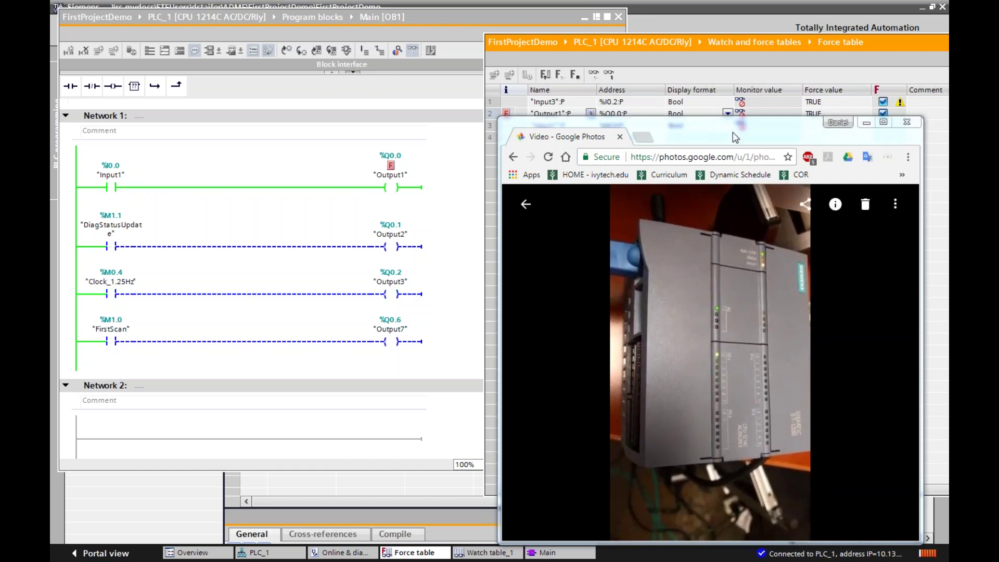
click(866, 122)
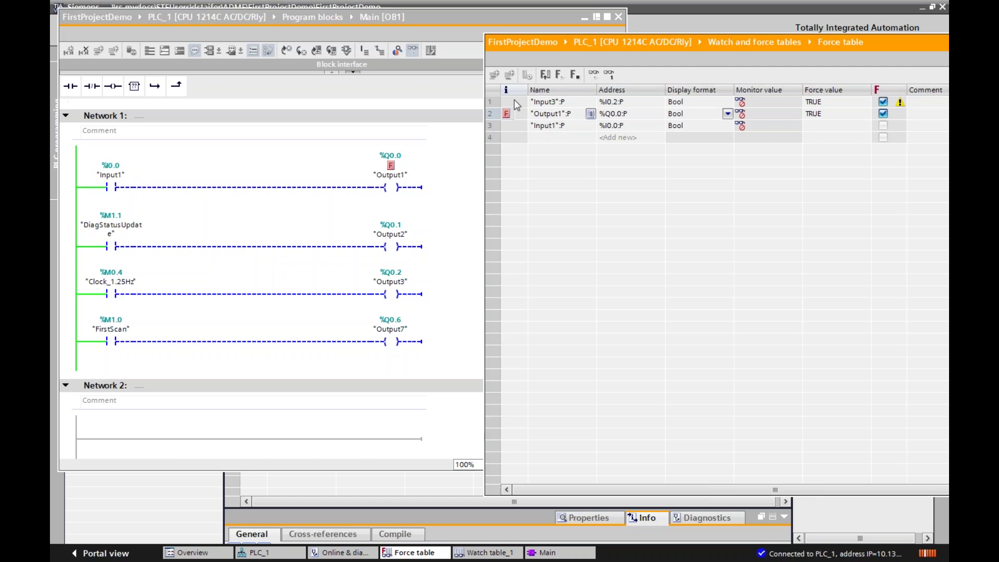
Step: Stop forcing Output1 on PLC_1 from the force table and confirm
right_click(507, 115)
mouse_move(534, 117)
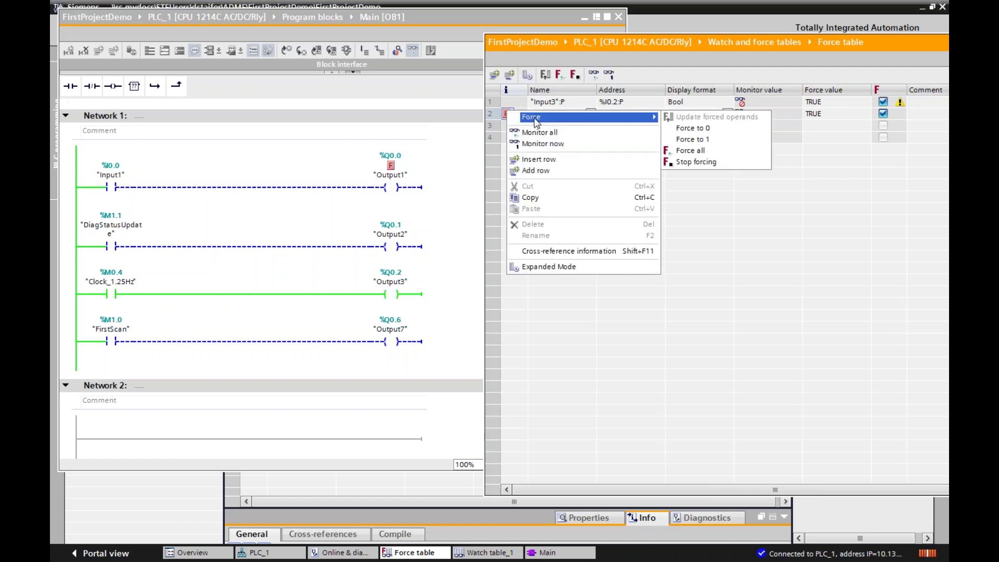
click(689, 163)
click(843, 314)
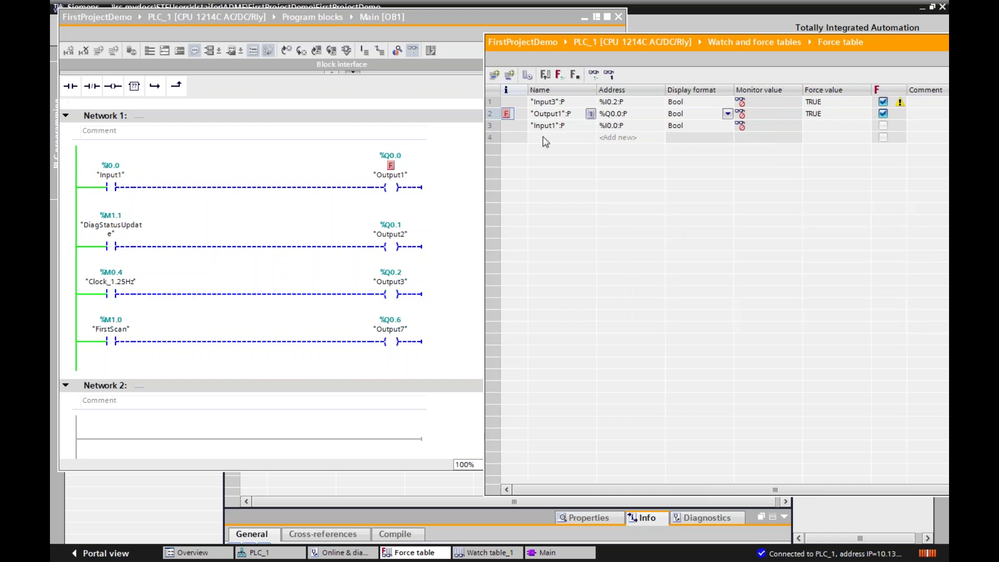
right_click(513, 106)
mouse_move(575, 107)
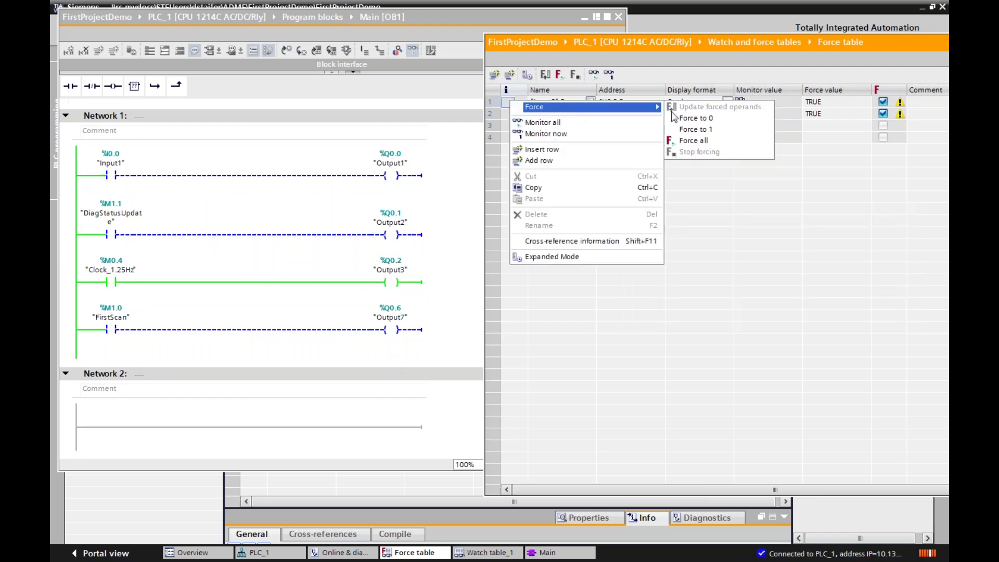
click(837, 209)
right_click(509, 127)
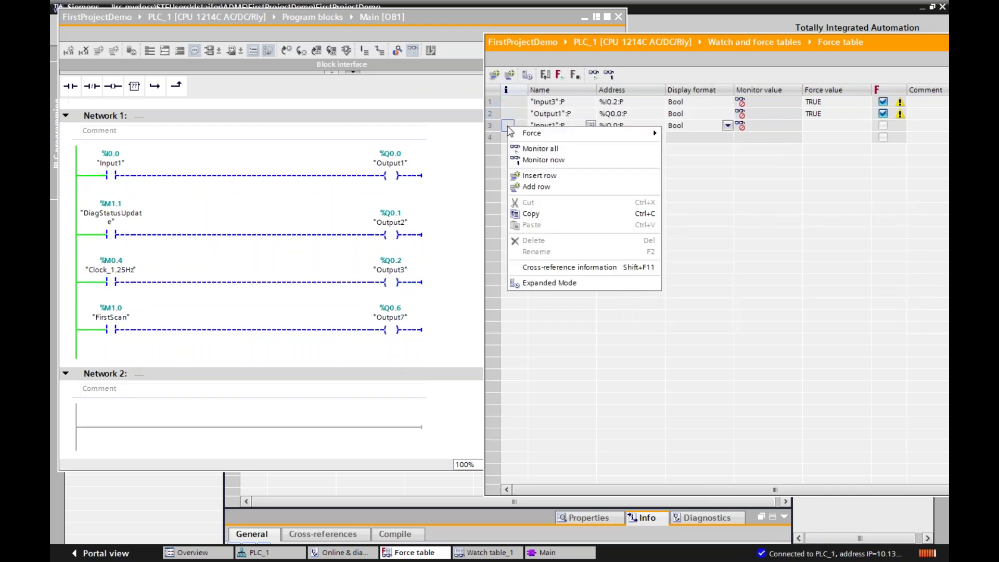
mouse_move(572, 135)
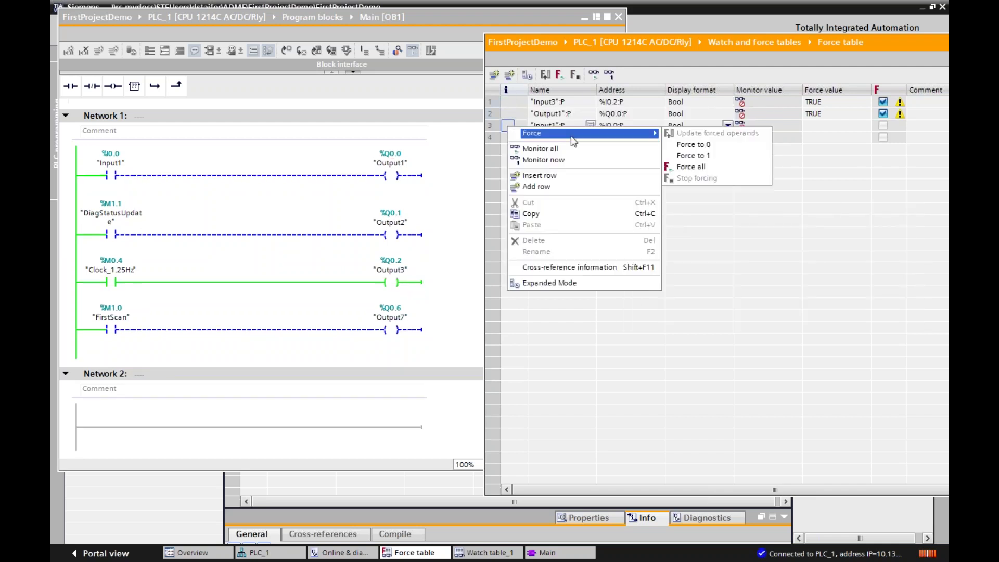
click(690, 167)
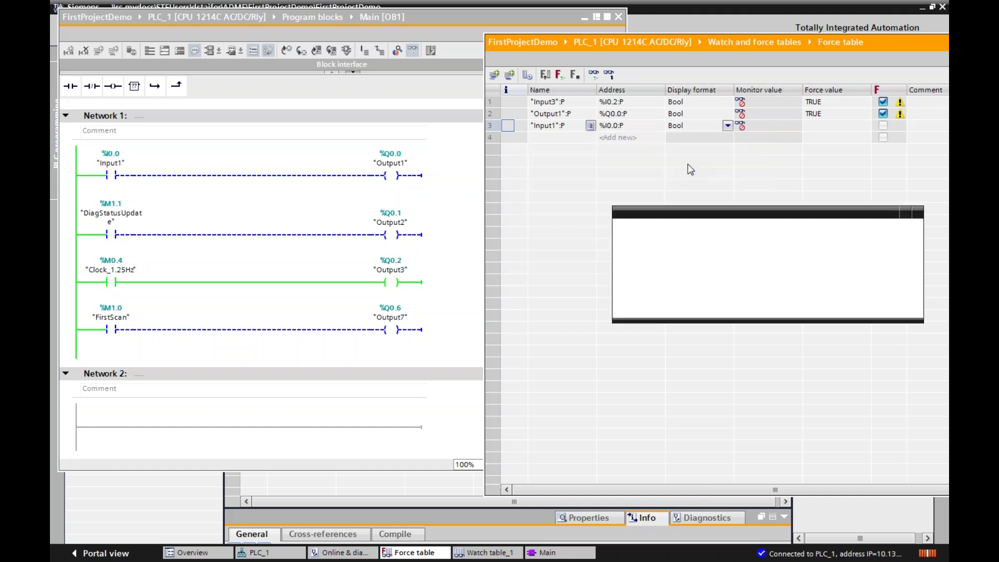
click(853, 306)
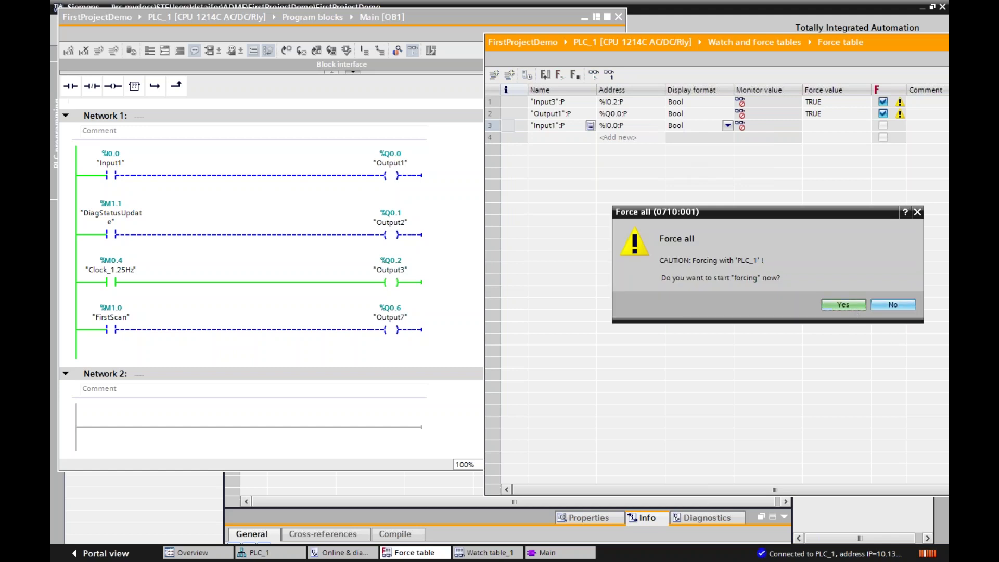
Step: Force Input1 to 1 in the force table and start forcing on PLC_1
right_click(503, 126)
mouse_move(598, 130)
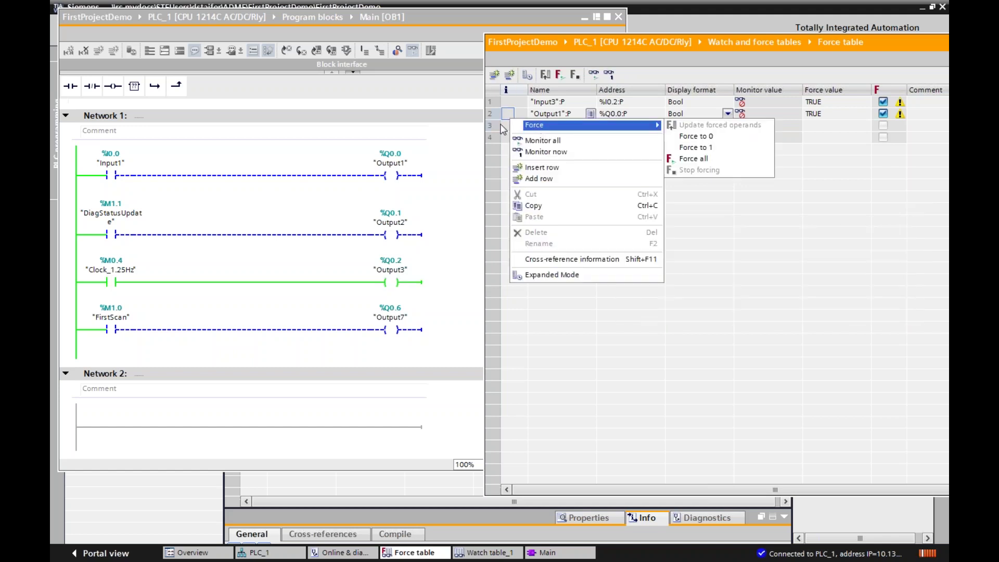
click(686, 153)
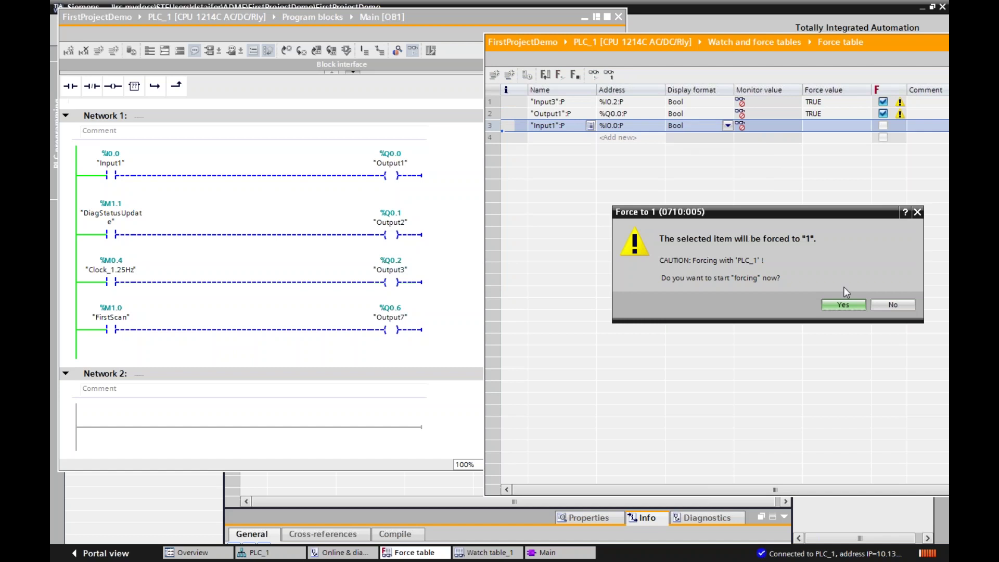
click(850, 305)
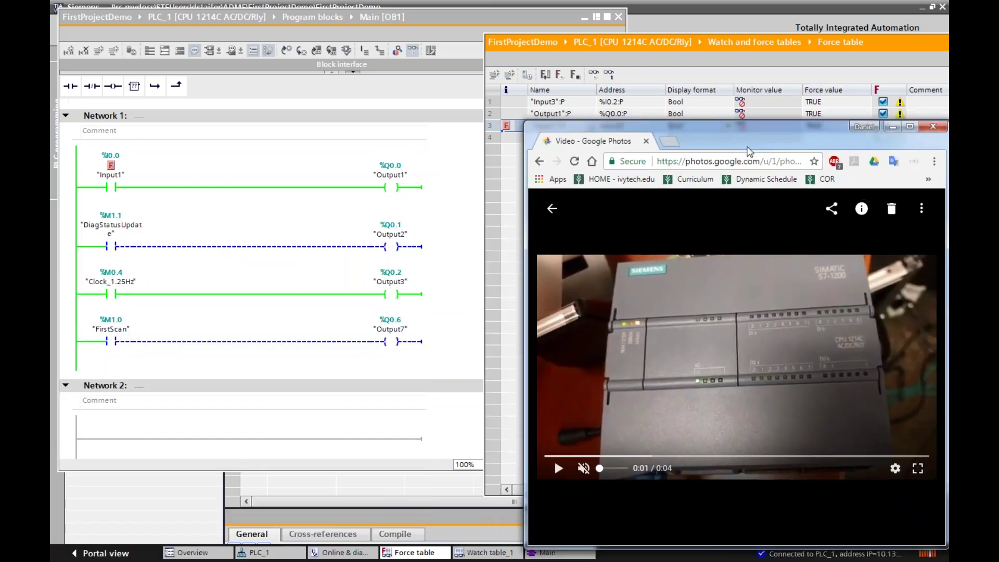
Step: Play the Google Photos video of the PLC and compare its input and output LEDs with the forced Input1 rung
click(551, 469)
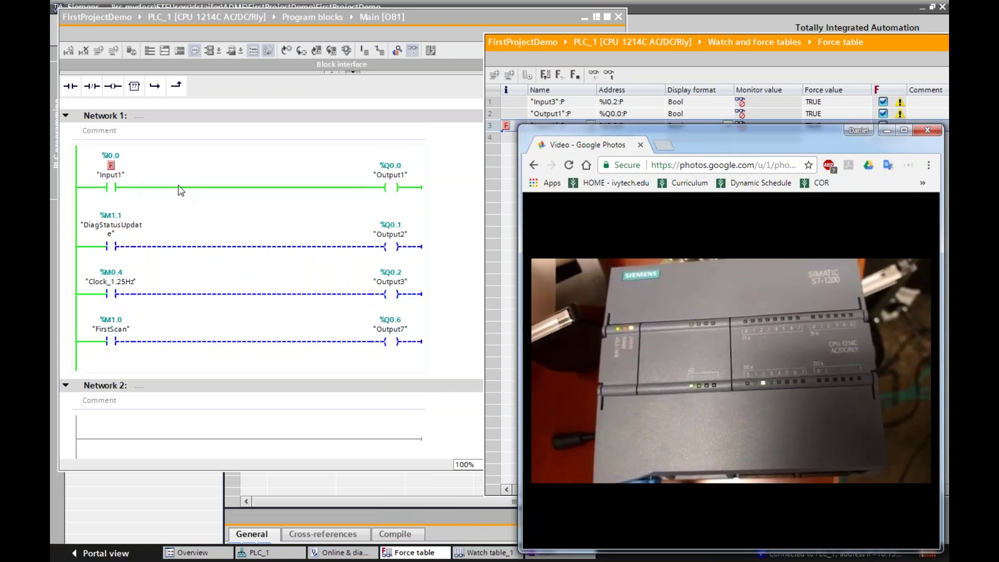
mouse_move(725, 450)
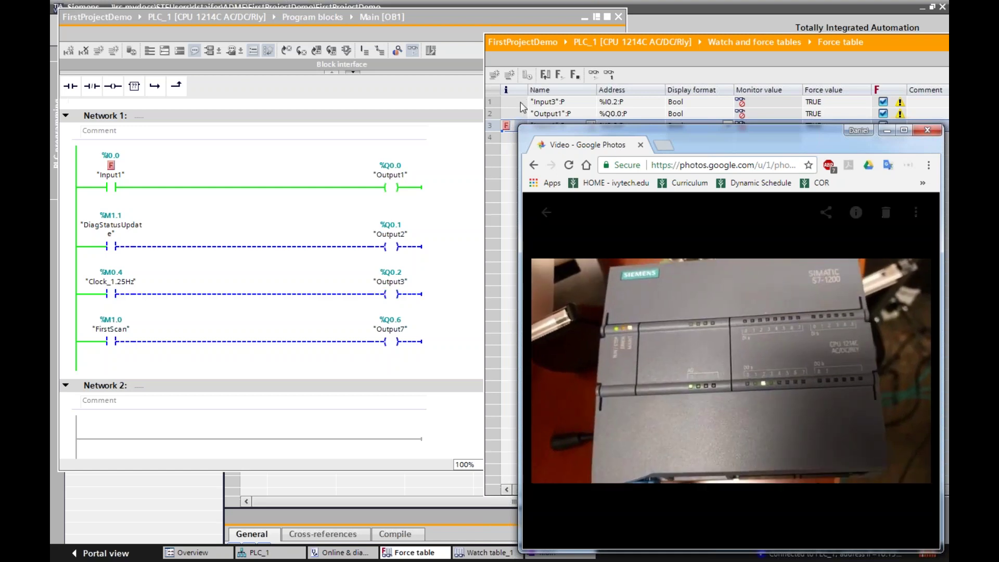
mouse_move(699, 333)
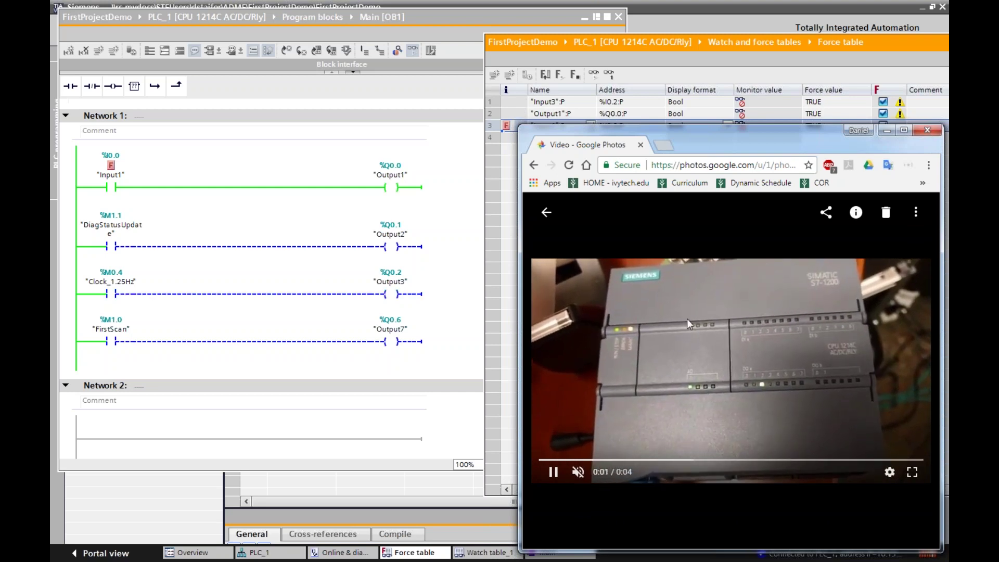
drag(679, 138, 679, 157)
Step: Return to the force table and replace the forcing of Input1 with 0
click(503, 125)
right_click(503, 125)
mouse_move(573, 130)
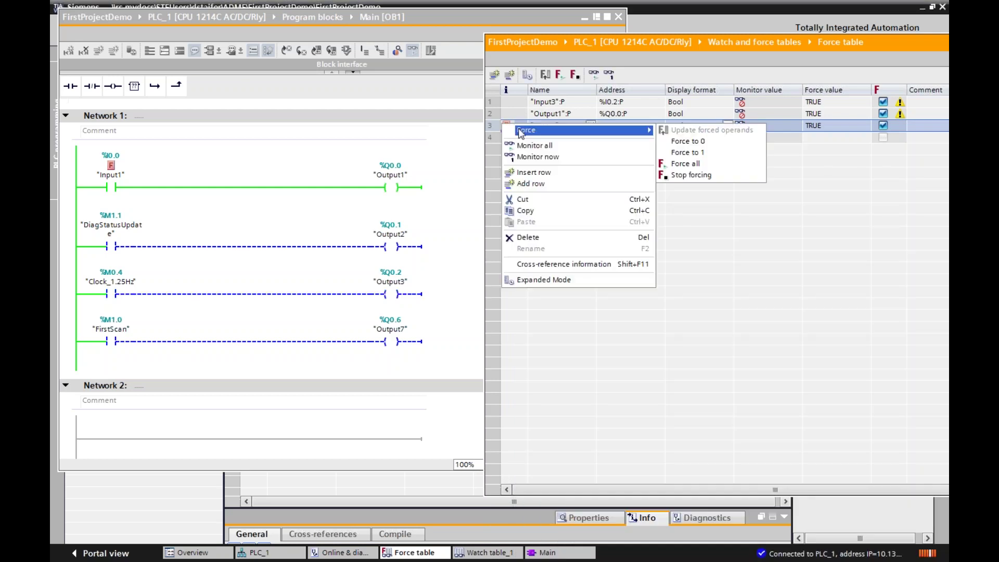
click(698, 134)
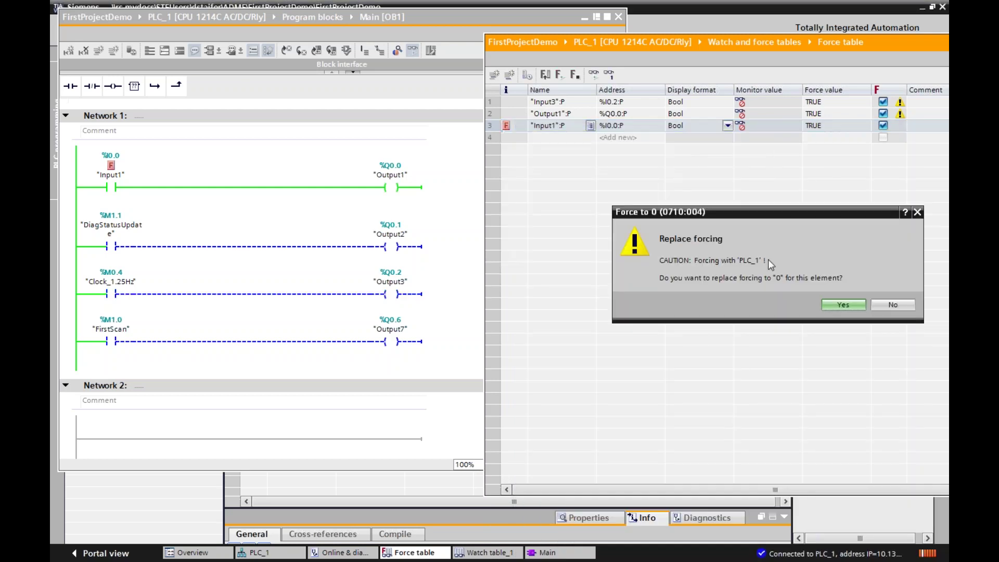
click(842, 305)
Step: Force Input3 to 1 in the first row of the force table and confirm replacing the forcing
right_click(506, 102)
mouse_move(549, 115)
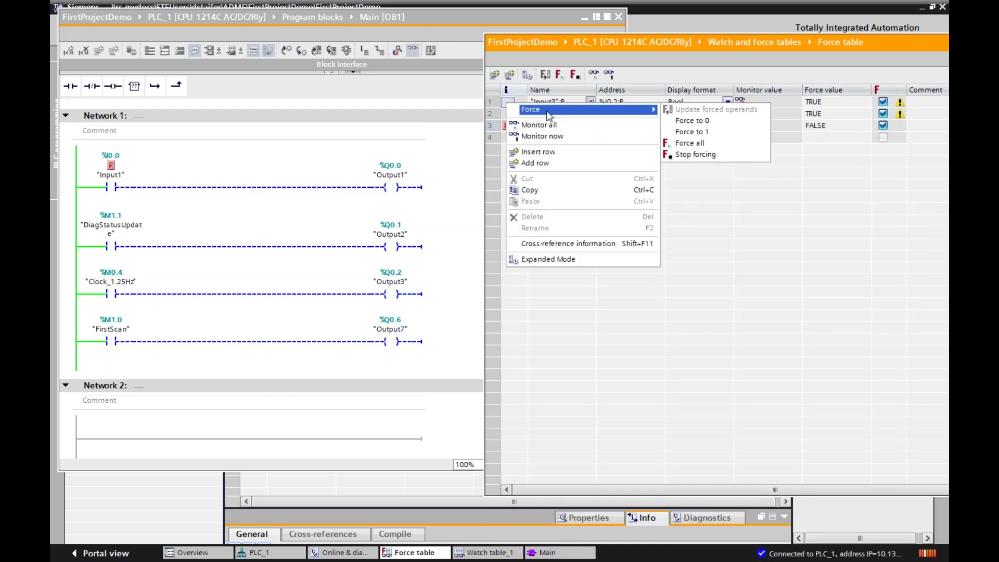
click(692, 132)
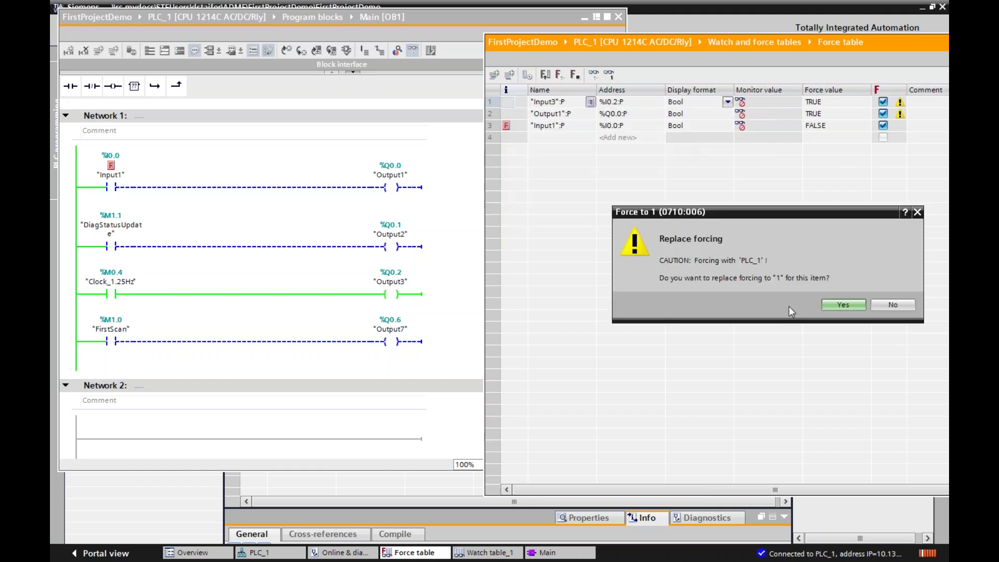
click(854, 306)
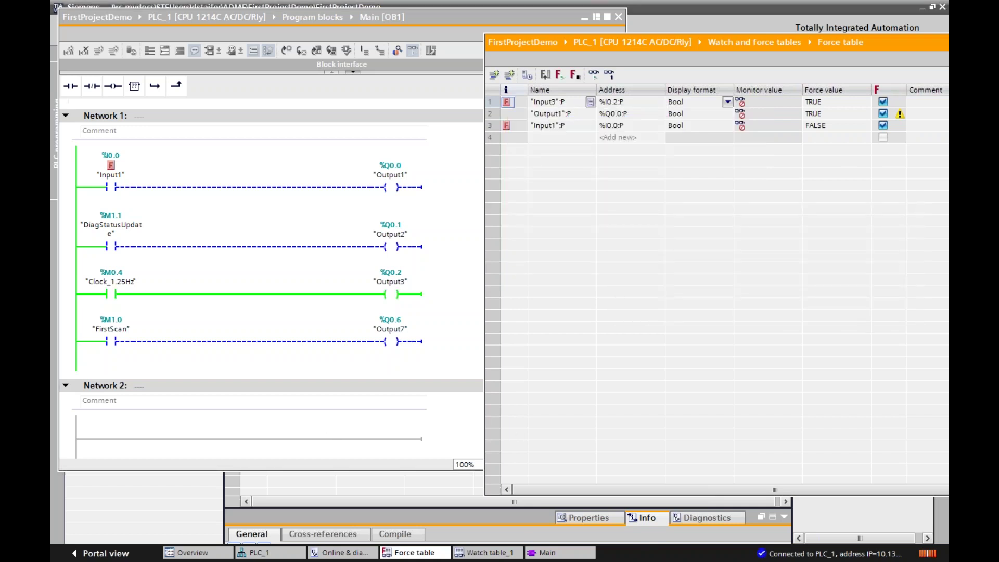
Step: Switch to the Google Photos video to examine the PLC's LEDs with Input3 forced, then return to the force table
key(alt+Tab)
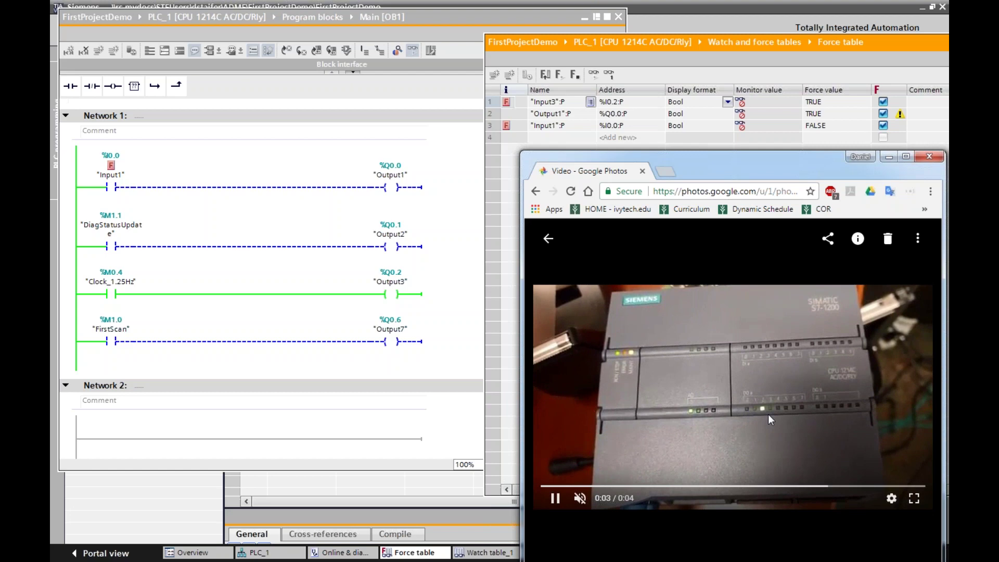
key(alt+Tab)
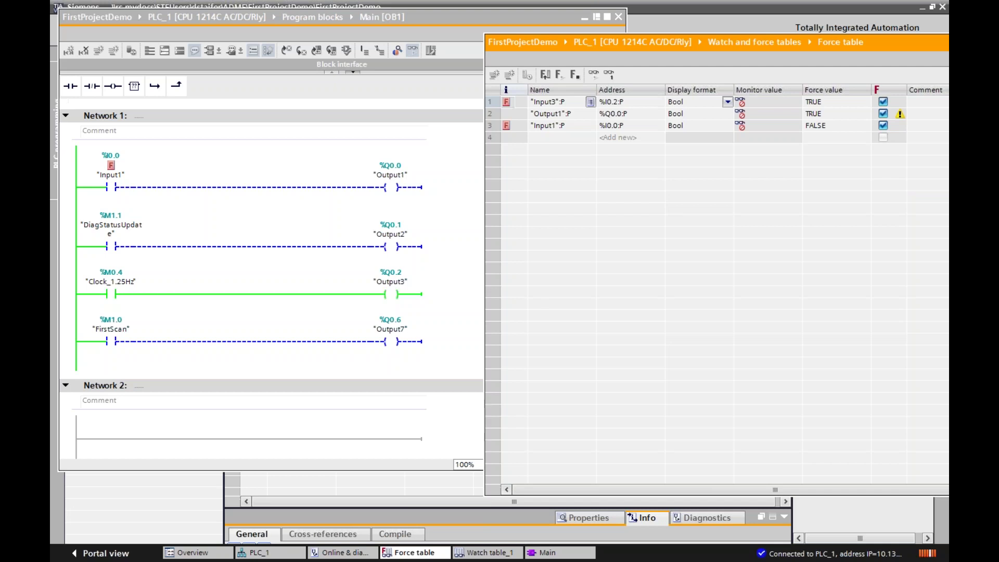
key(alt+Tab)
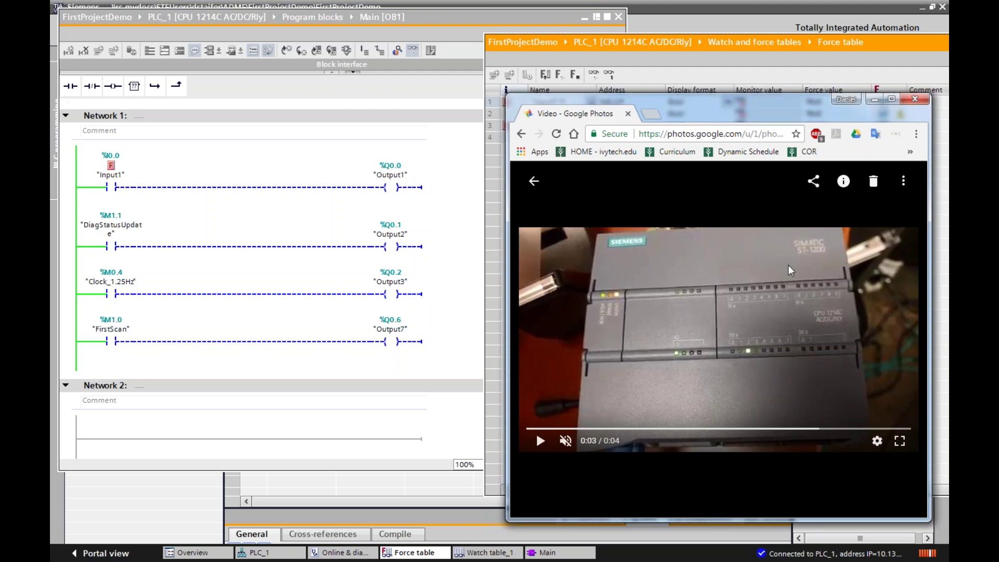
key(alt+Tab)
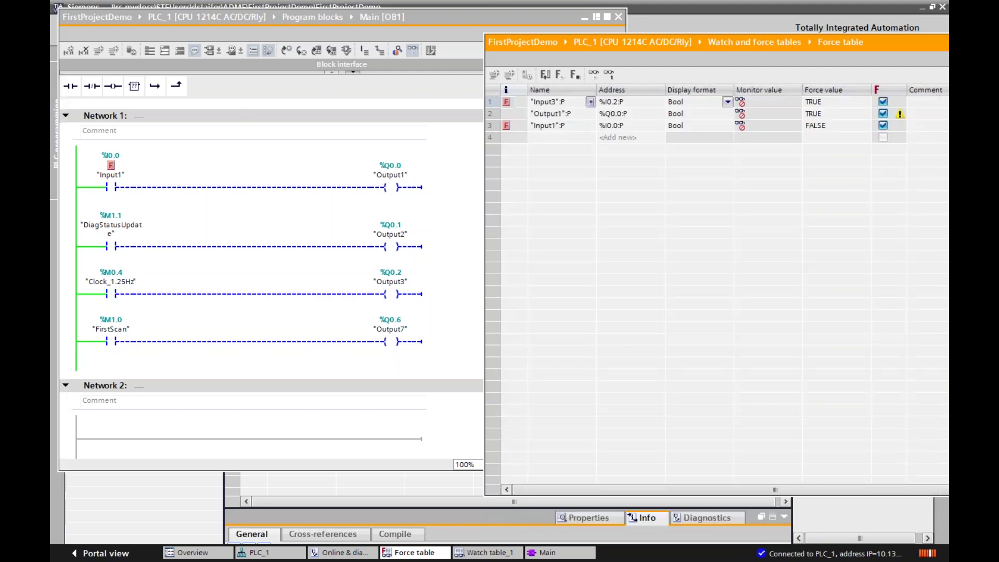
Step: Stop all forcing on PLC_1 and close the force table
click(579, 73)
click(844, 314)
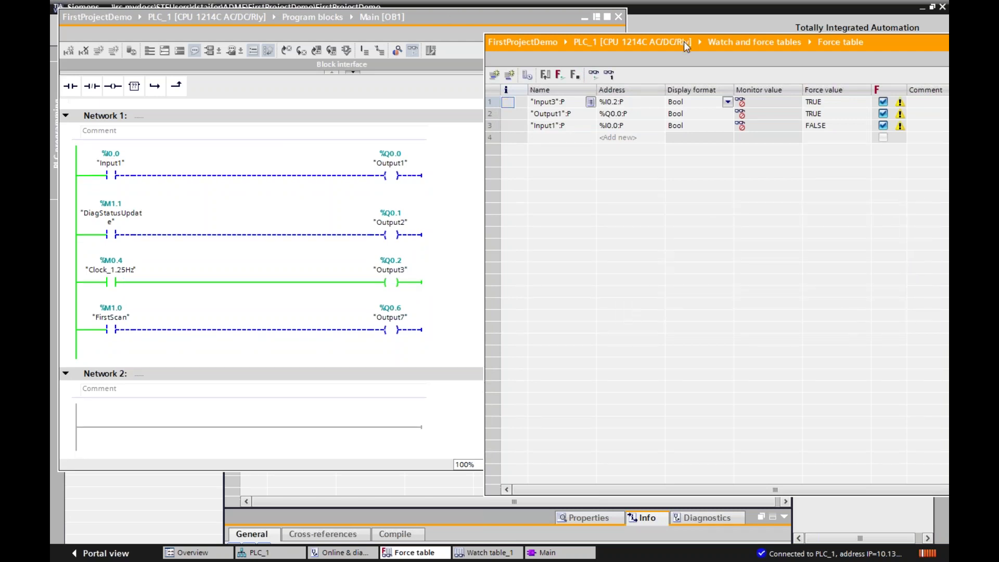
drag(684, 42, 481, 48)
click(784, 38)
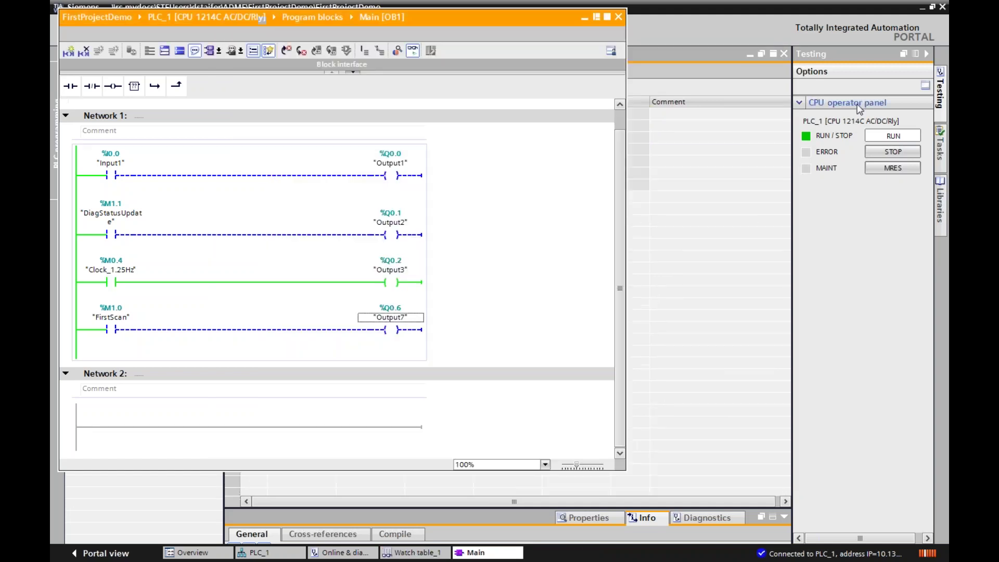
Step: Change the PLC_1 CPU to STOP mode and move the Main [OB1] window back over the work area
click(881, 155)
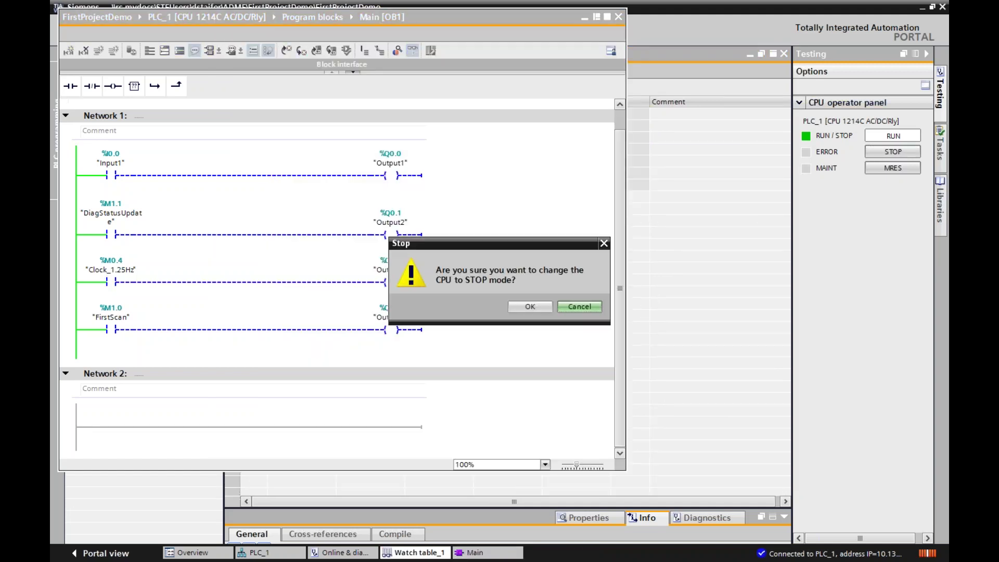
click(530, 308)
drag(426, 18, 593, 39)
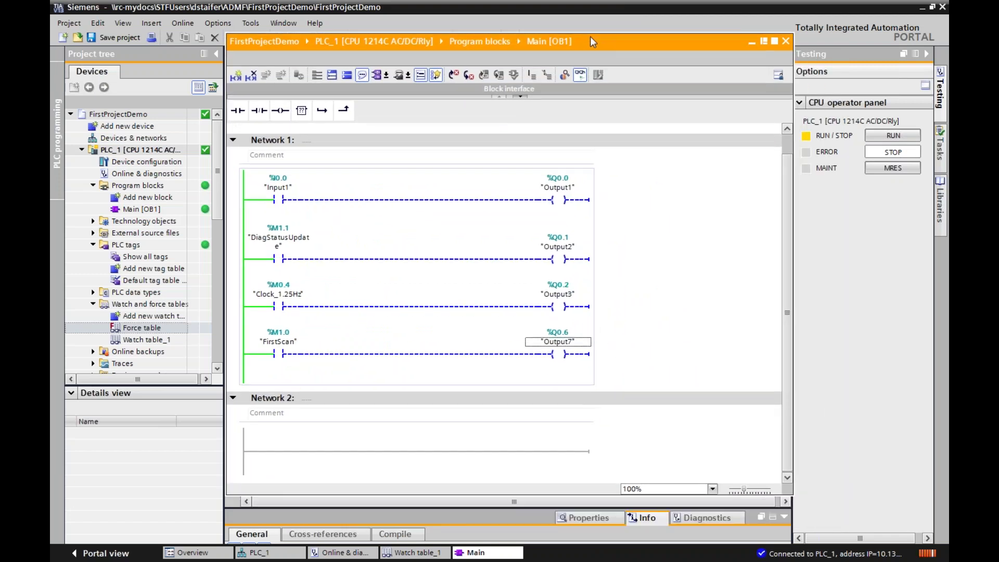